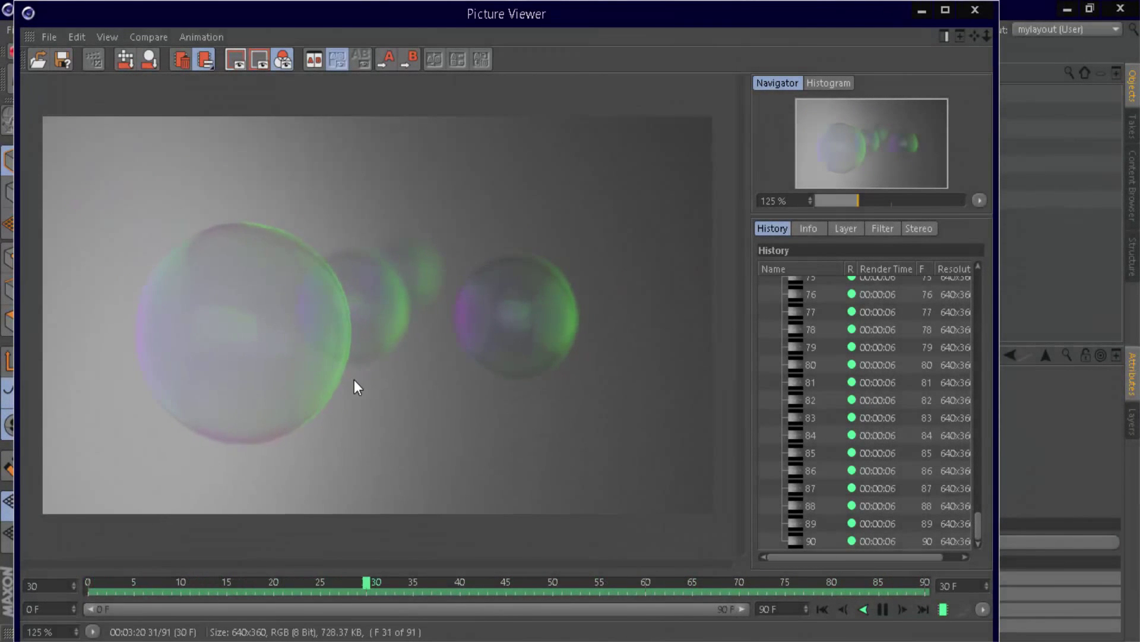
- Close the rendered bubble preview window to return to the four-sphere scene
scroll(353, 379, "down", 1)
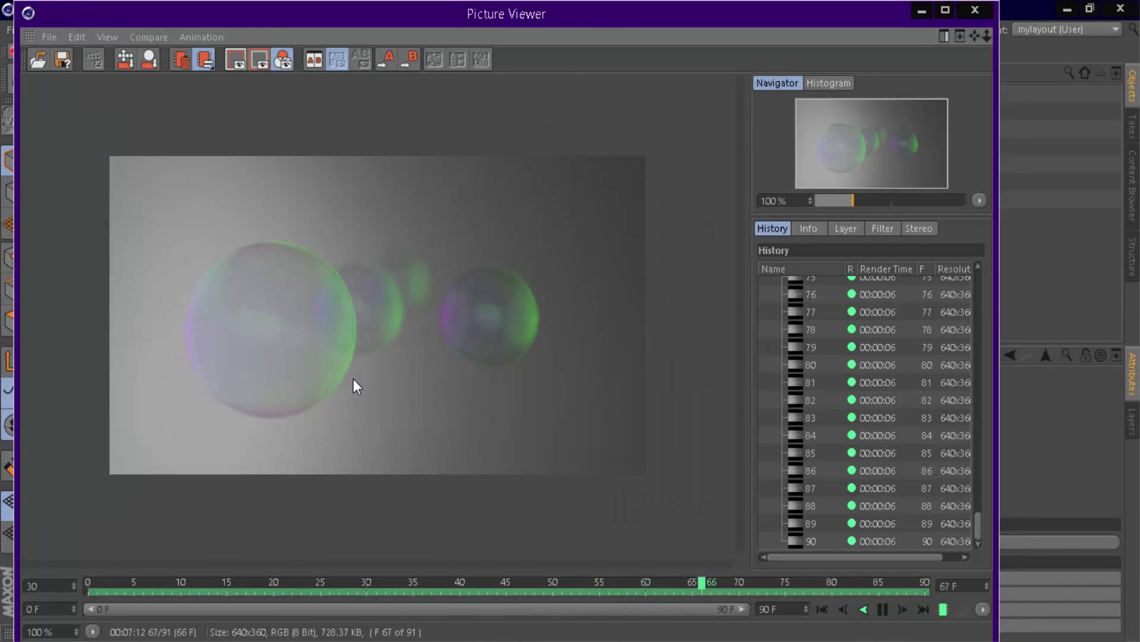
left_click(971, 12)
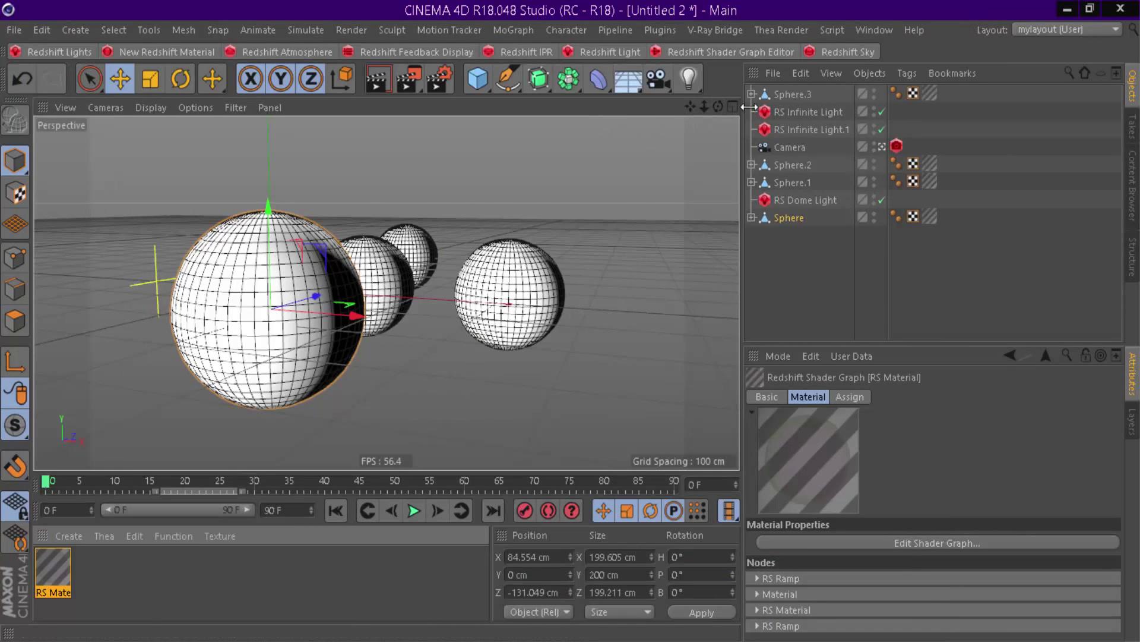
- Delete the material tags from Sphere.3, the other spheres and the big sphere
left_click(935, 94)
left_click_drag(935, 101, 931, 179)
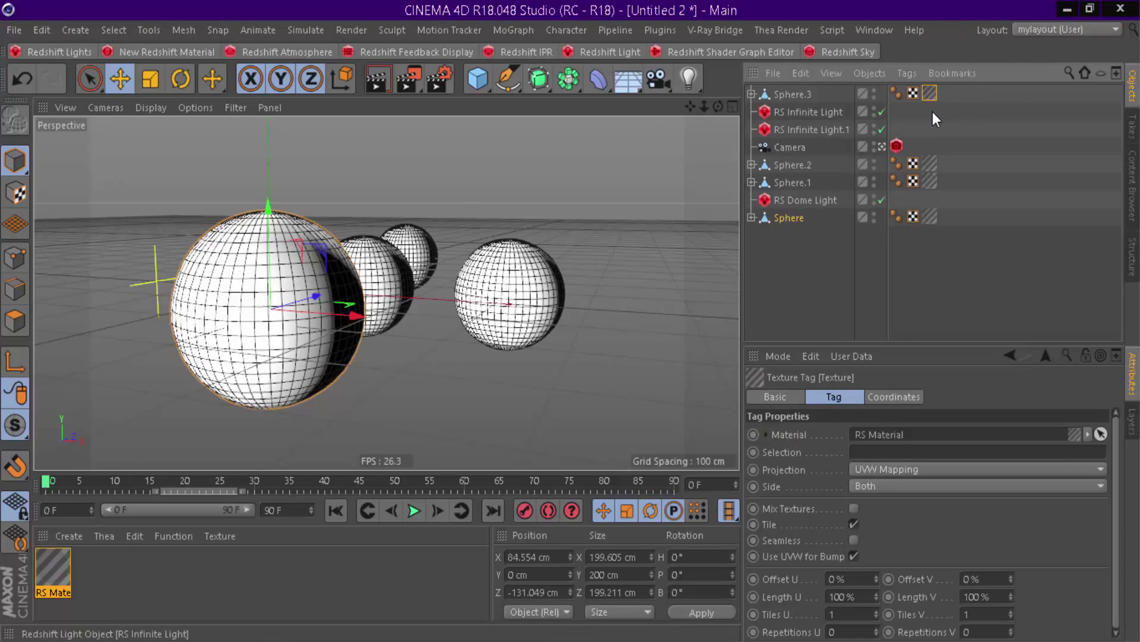
left_click(932, 214)
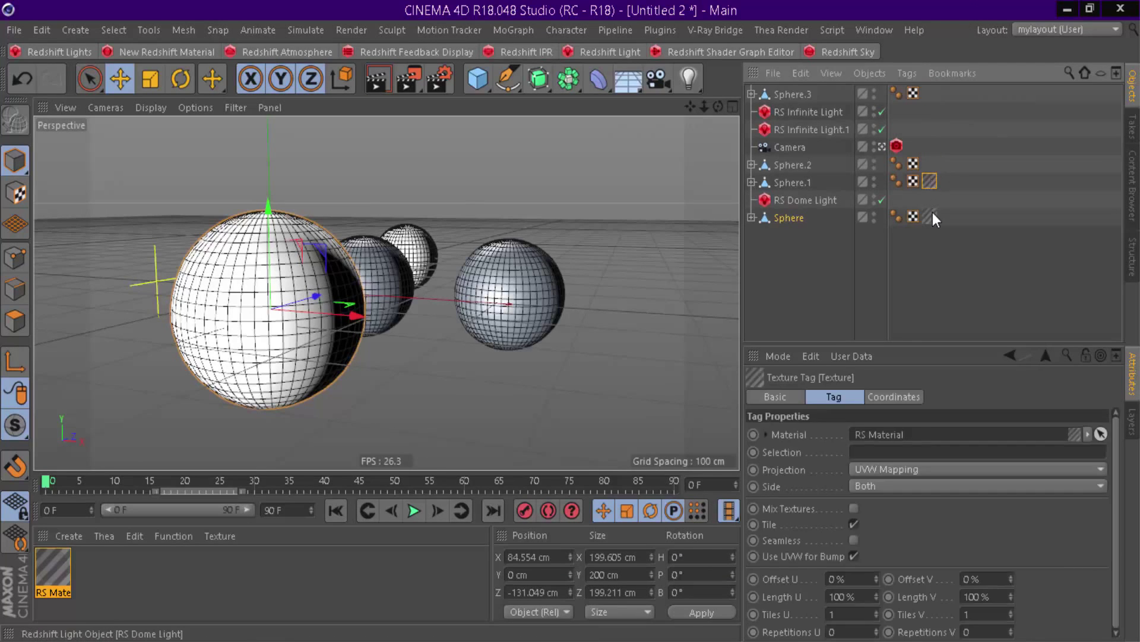
key("Delete")
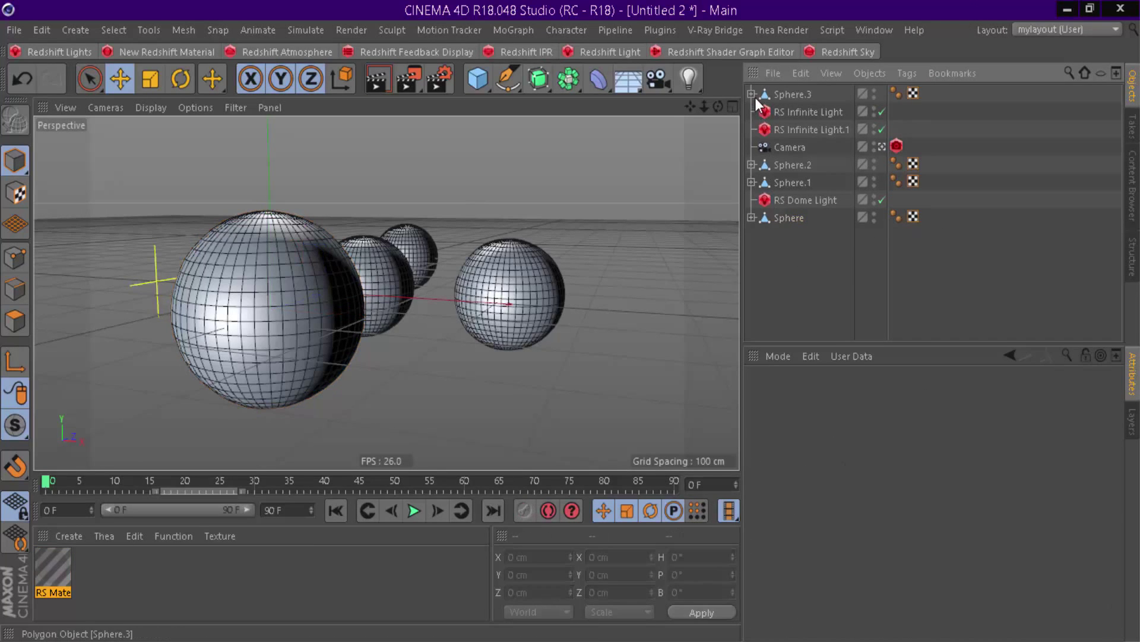
- Inspect the Displacers under Sphere.3 and Sphere.2, then delete the old RS Material
left_click(752, 93)
left_click(795, 112)
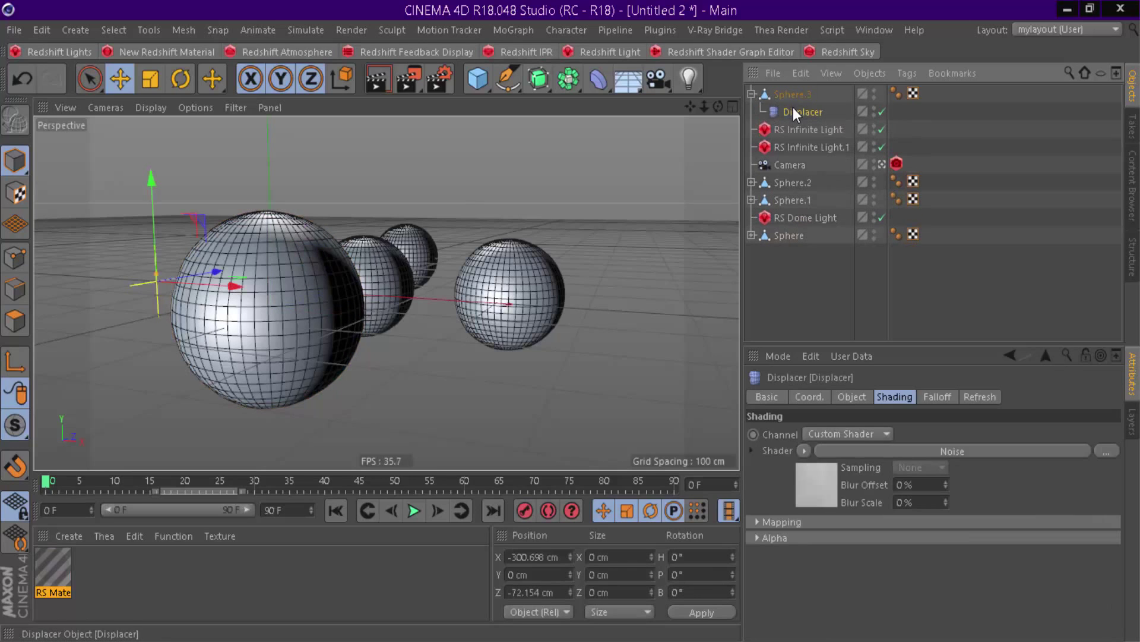
left_click(752, 183)
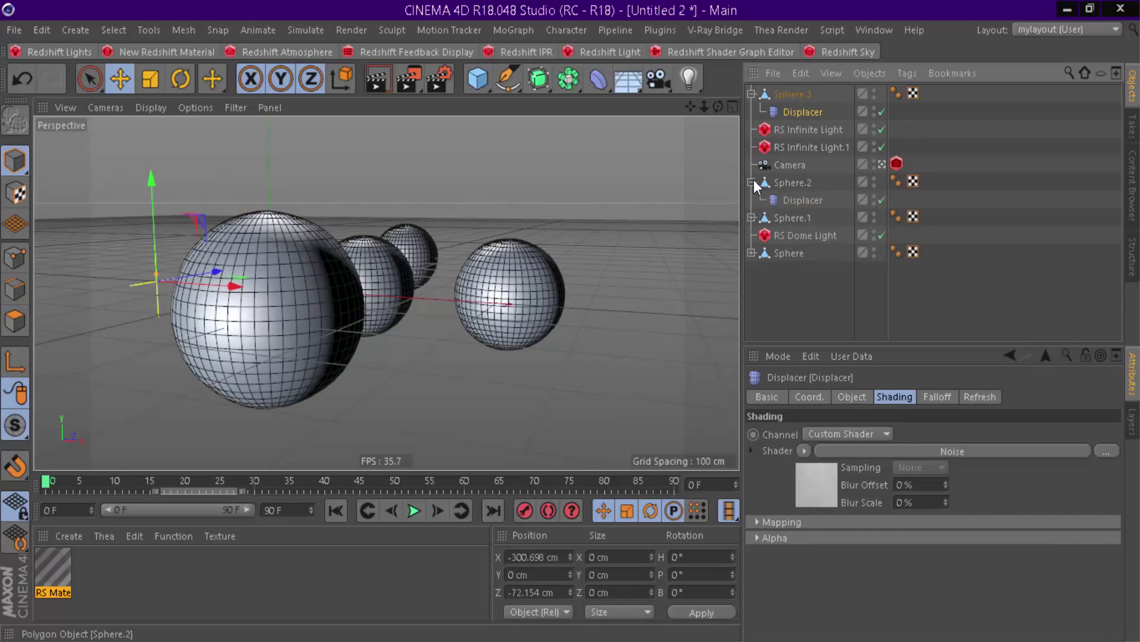
left_click(752, 94)
mouse_move(45, 486)
left_mouse_down()
mouse_move(506, 502)
mouse_move(45, 491)
left_mouse_up()
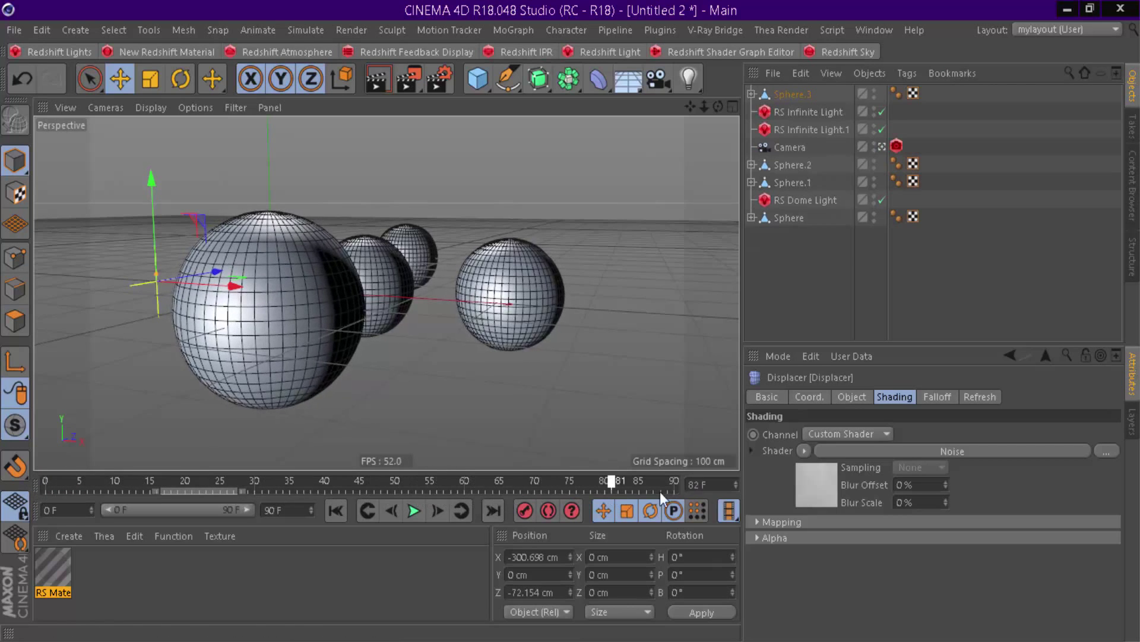
key("Delete")
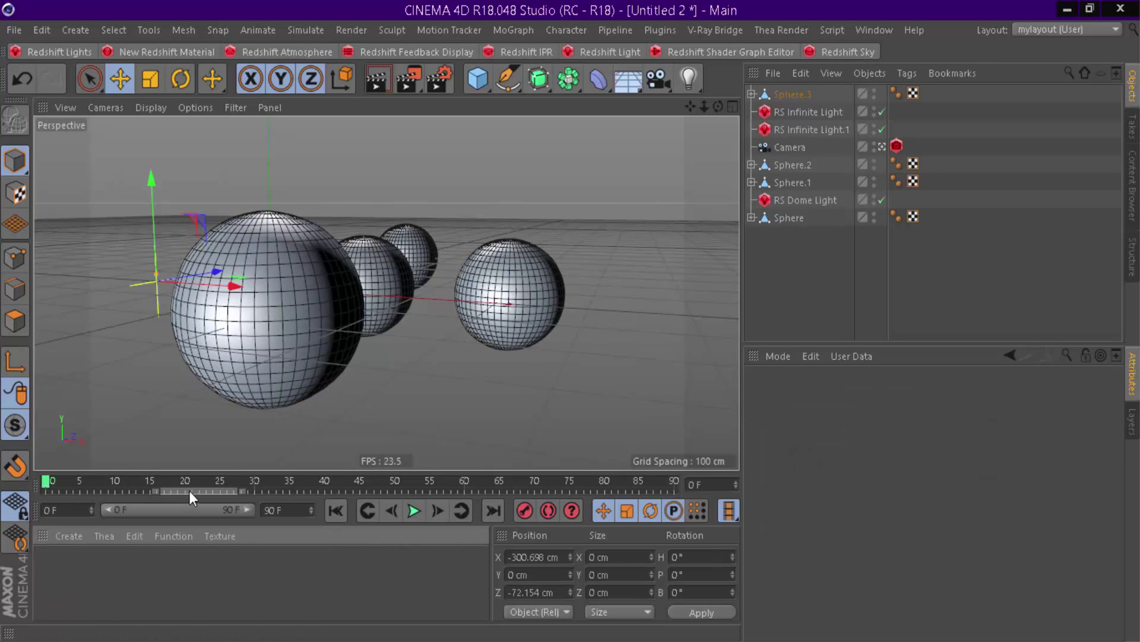
left_click(69, 536)
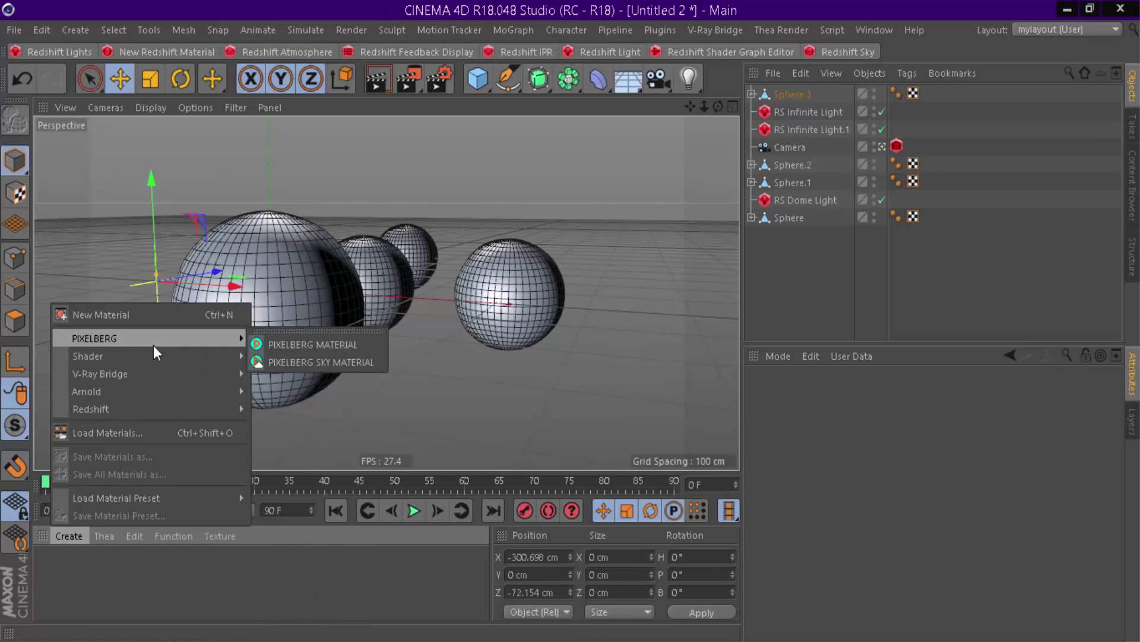
mouse_move(91, 408)
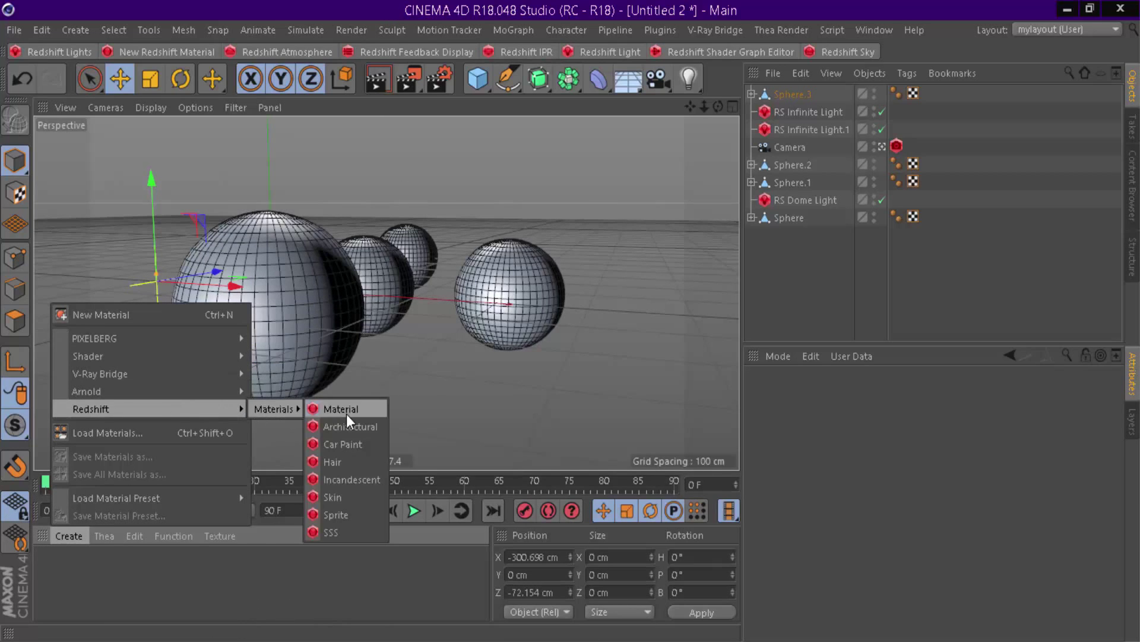
- Create a new RS Material, apply it to Sphere, and start a Redshift IPR render
left_click(347, 413)
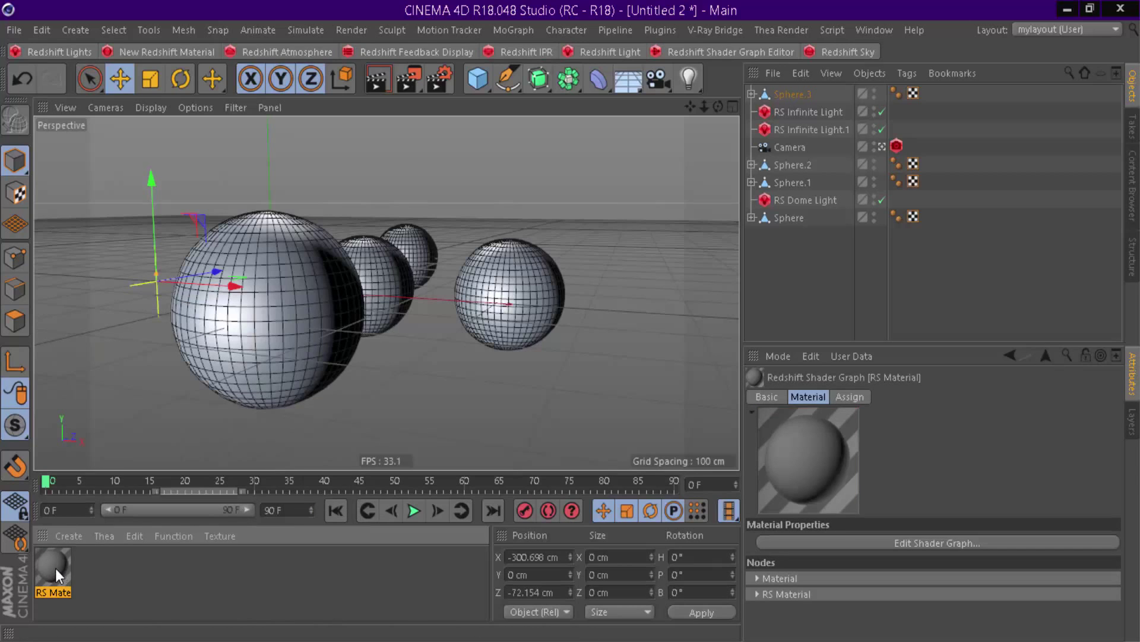
left_click_drag(55, 568, 249, 336)
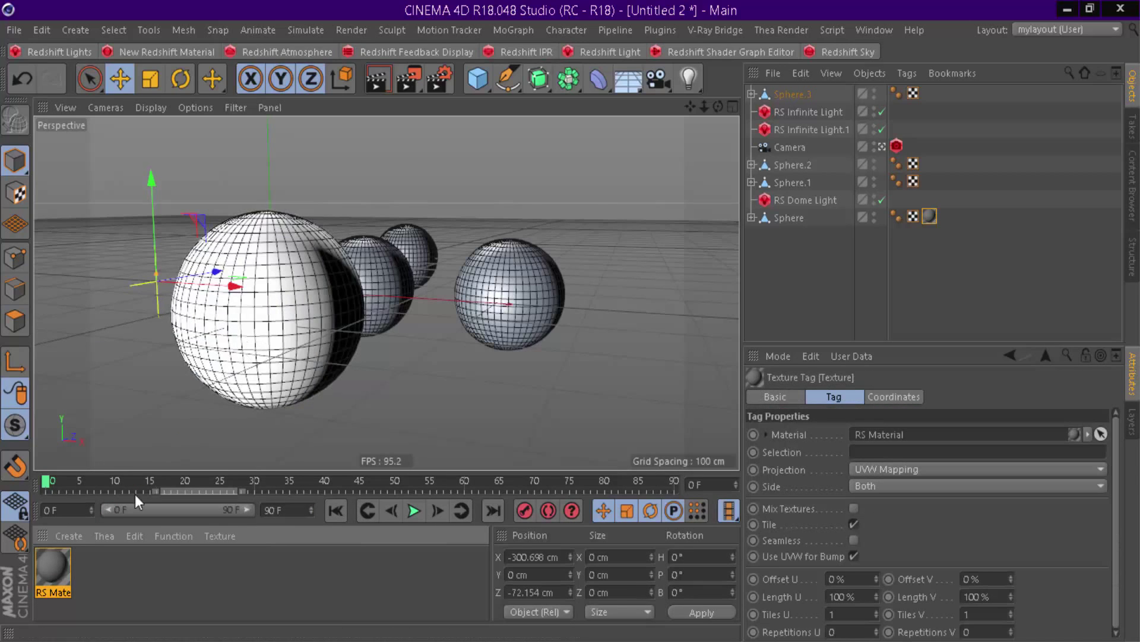
left_click(536, 54)
left_click_drag(740, 117, 841, 112)
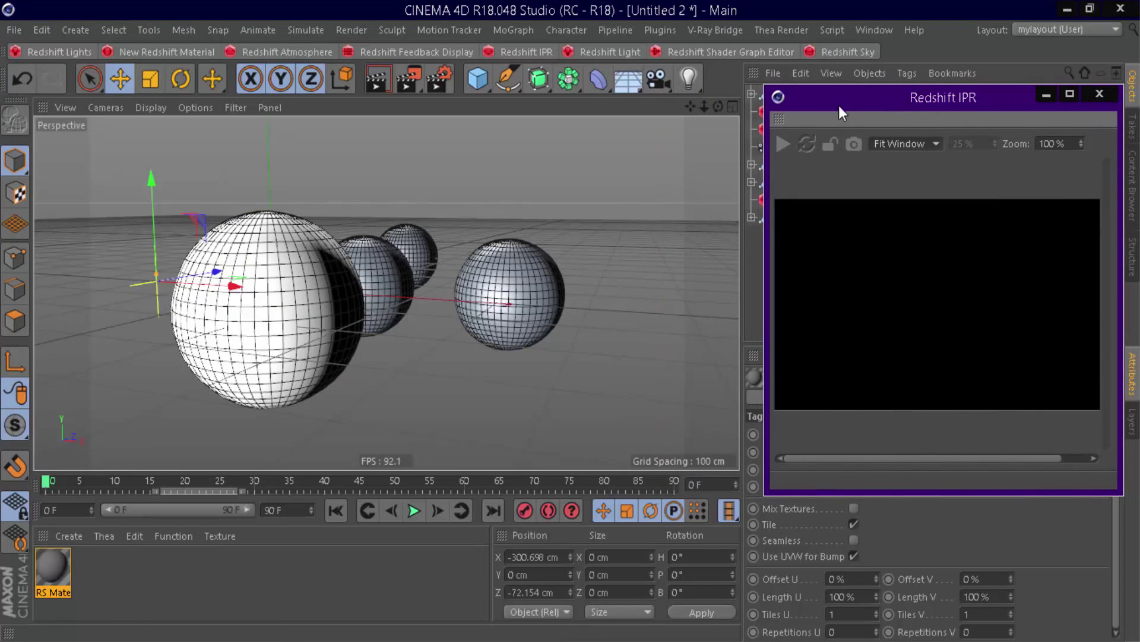
left_click(783, 148)
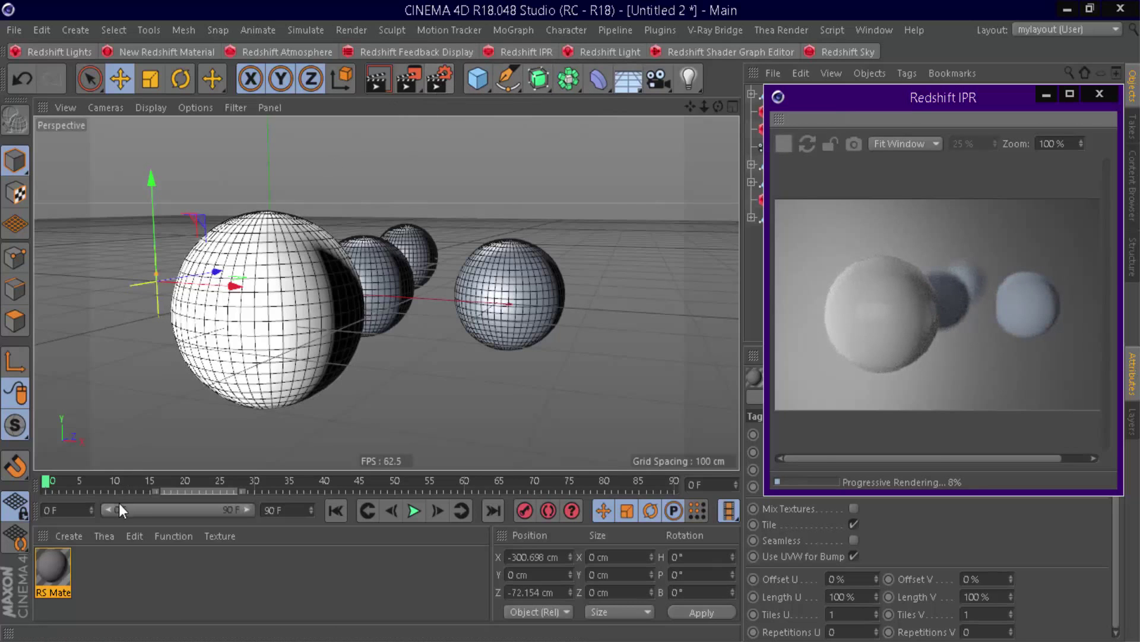
- Open the RS Material's Shader Graph full-screen with the Redshift IPR docked on its right
double_click(51, 564)
left_click(530, 124)
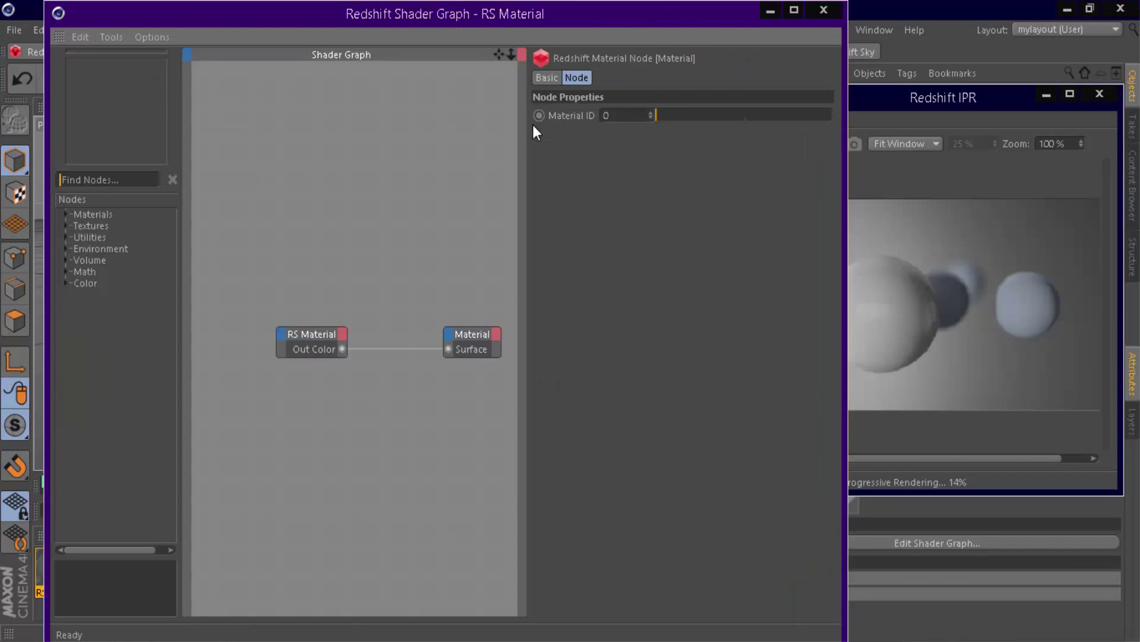
mouse_move(624, 42)
left_mouse_down()
mouse_move(624, 178)
mouse_move(621, 37)
left_mouse_up()
left_click(781, 59)
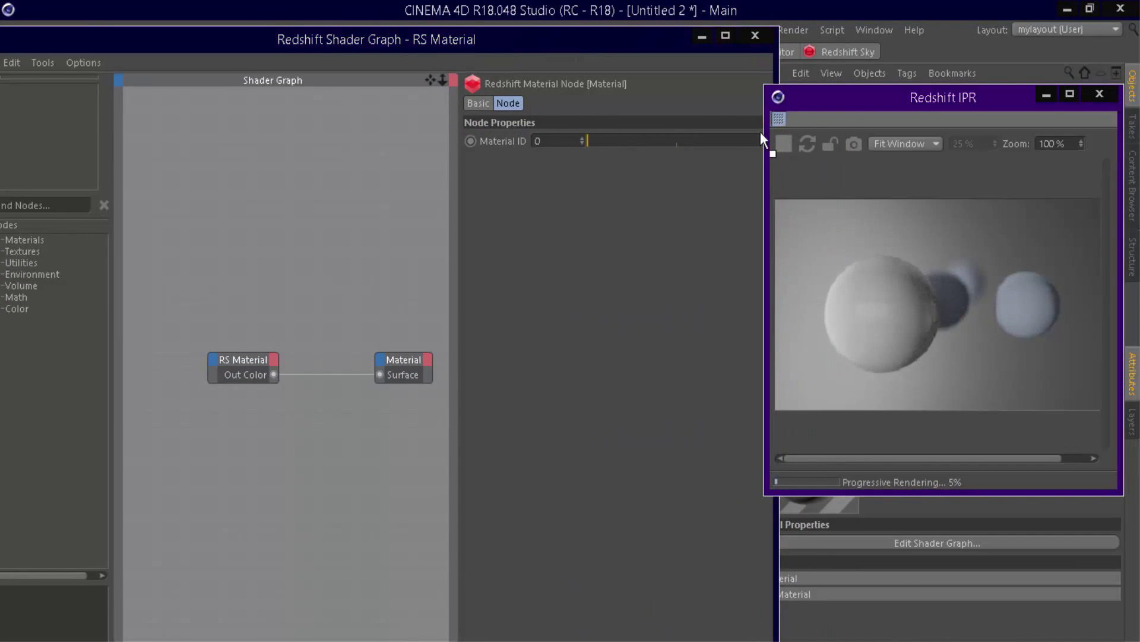
left_click_drag(785, 128, 749, 137)
left_click(727, 36)
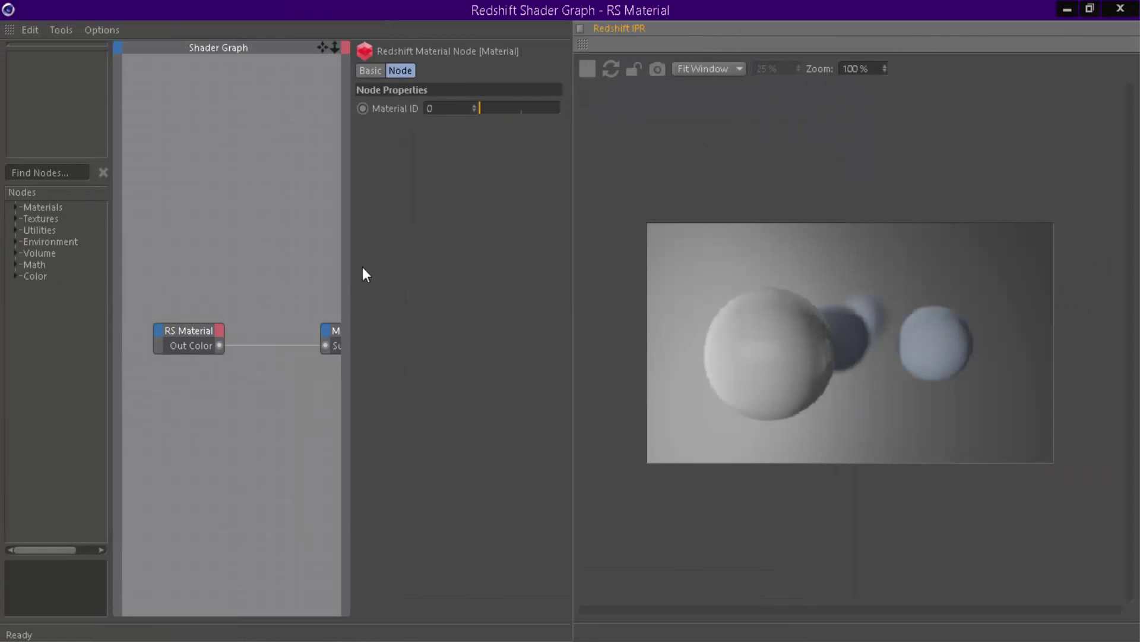
left_click_drag(571, 294, 746, 291)
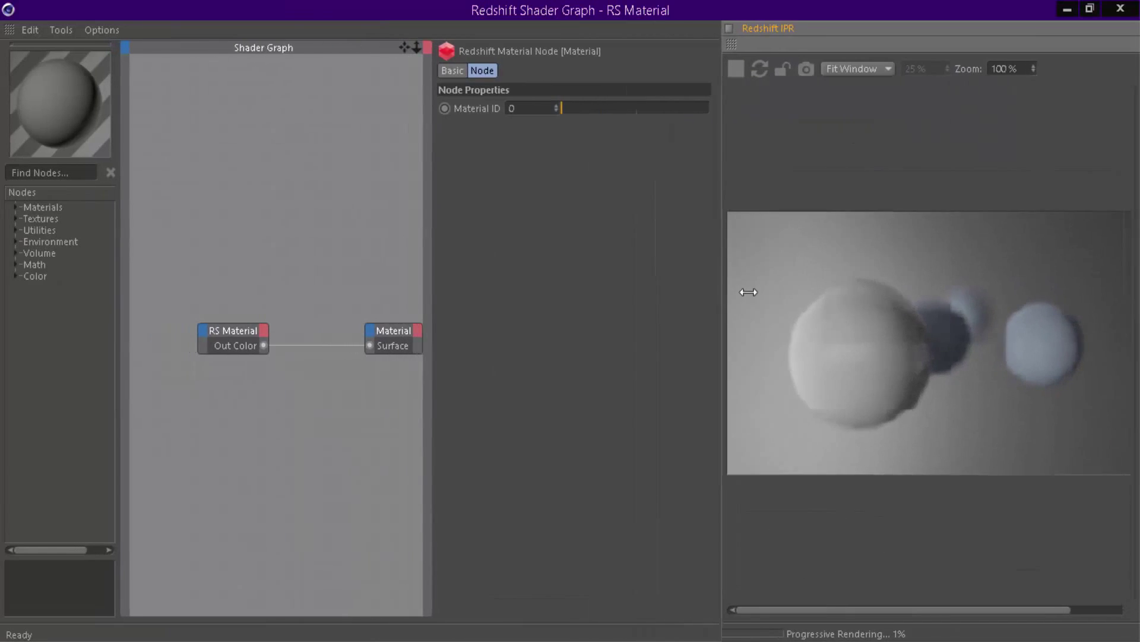
left_click_drag(453, 297, 566, 294)
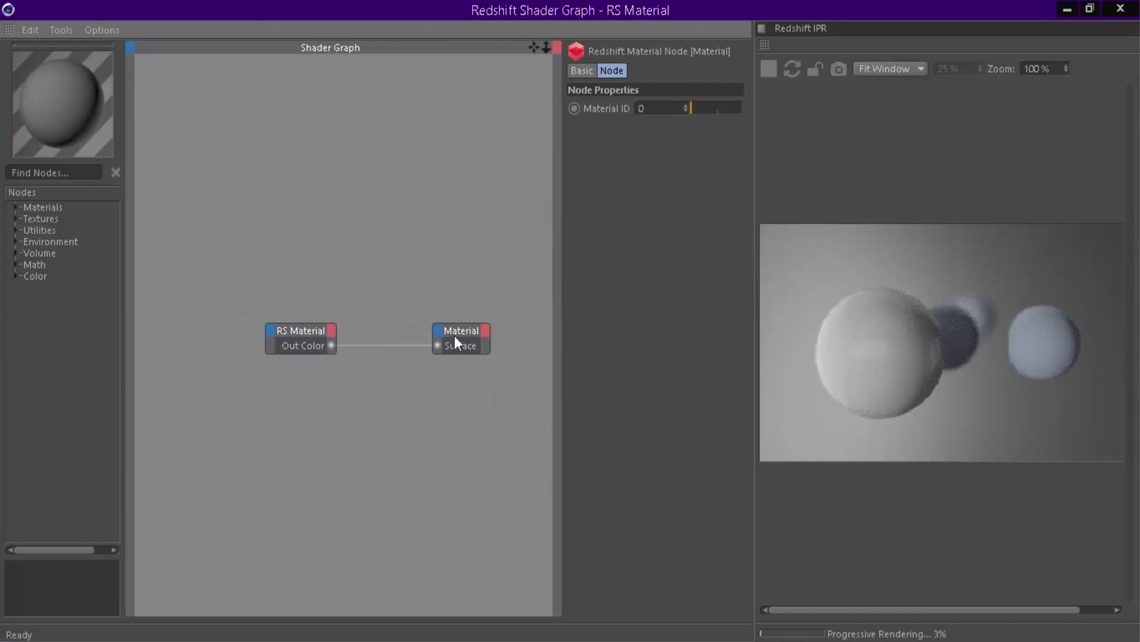
- Give the RS Material the Water preset and enable Thin Walled
left_click(297, 330)
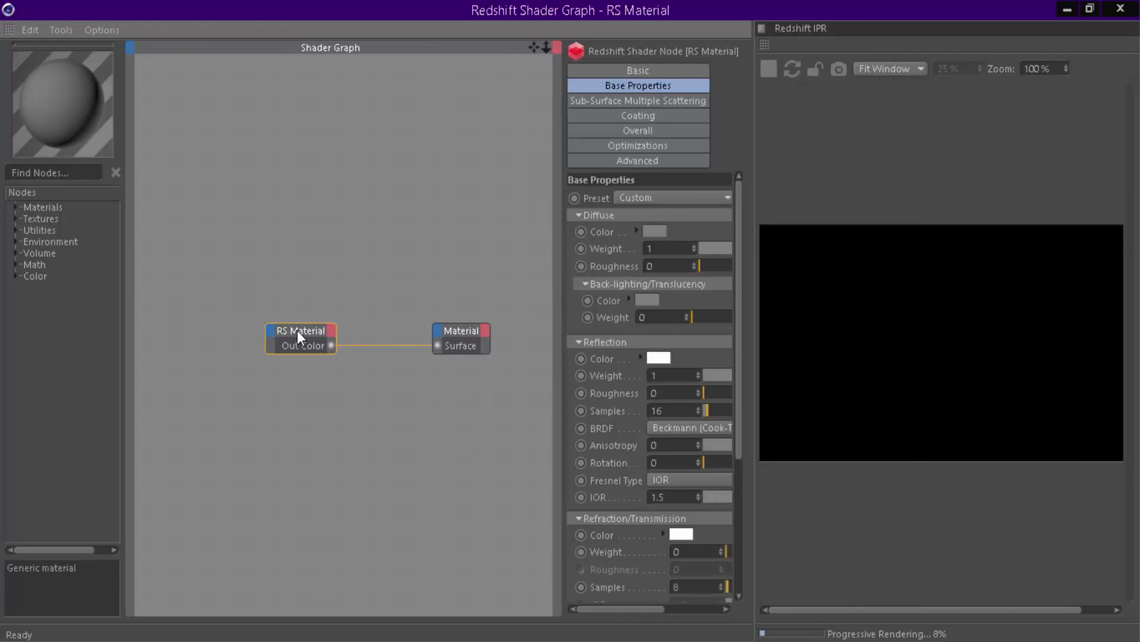
left_click_drag(562, 288, 402, 290)
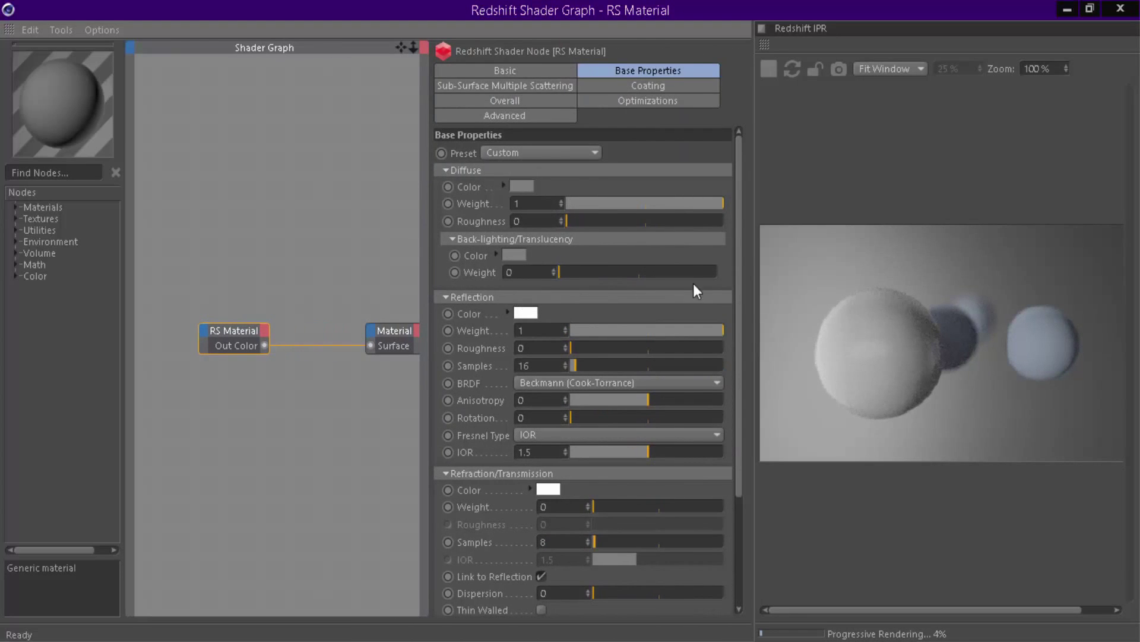
left_click(593, 152)
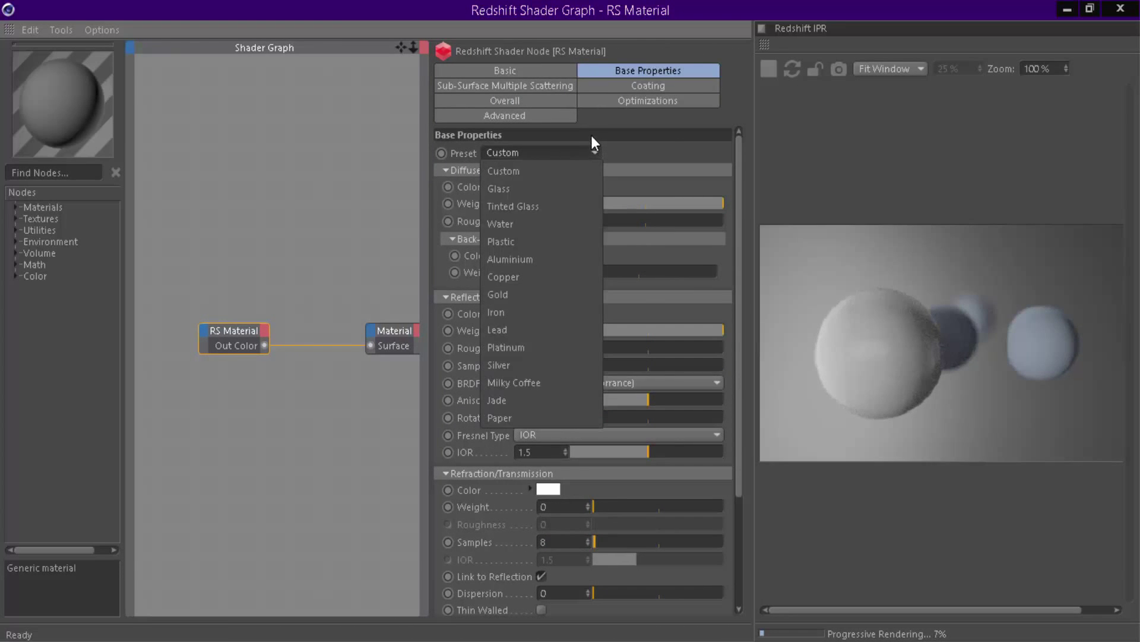
left_click(501, 225)
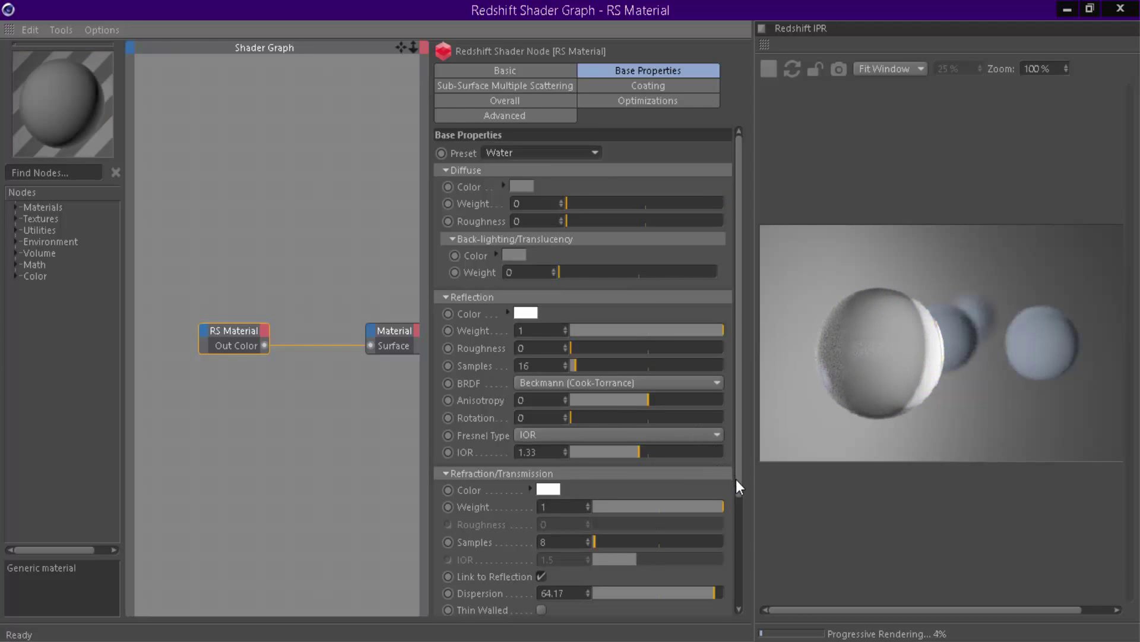
left_click_drag(736, 480, 732, 601)
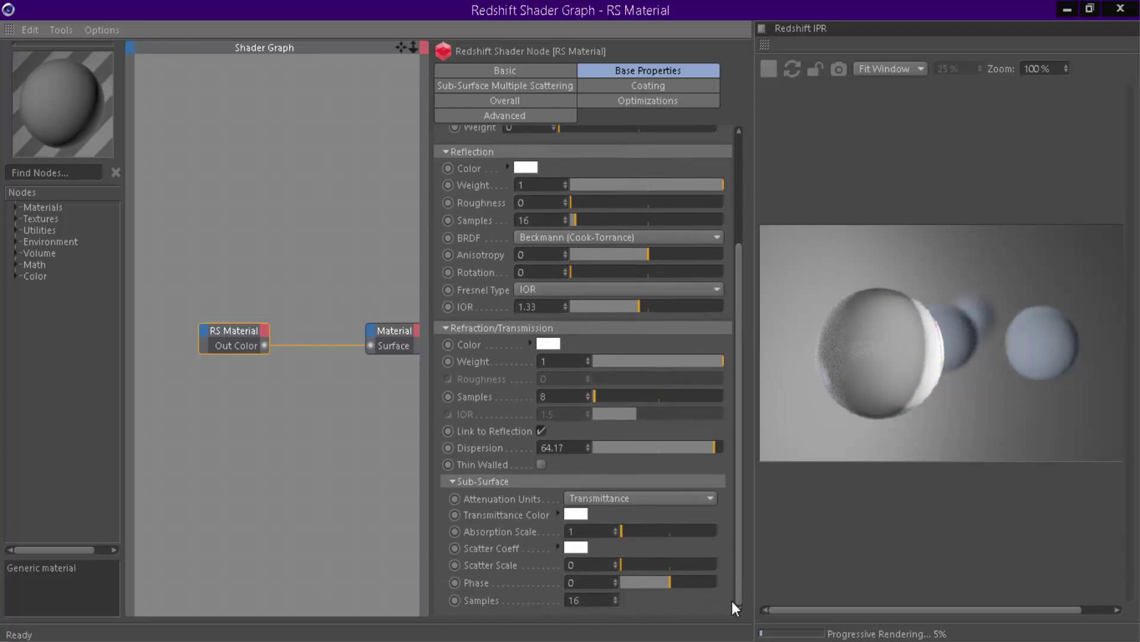
left_click(540, 464)
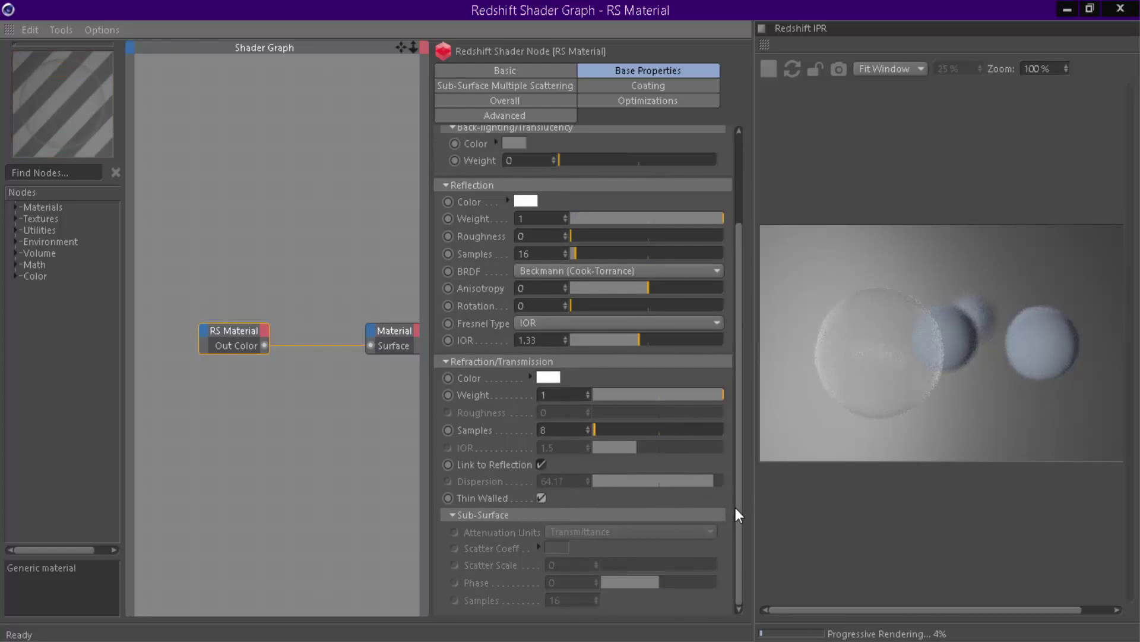
left_click_drag(737, 505, 728, 386)
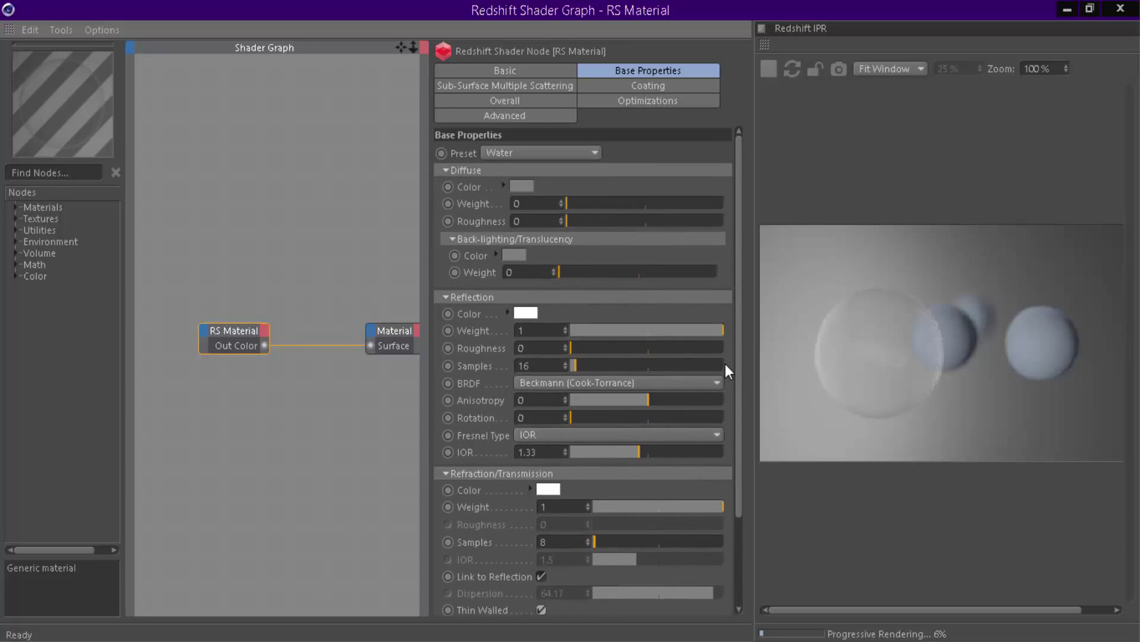
left_click(48, 173)
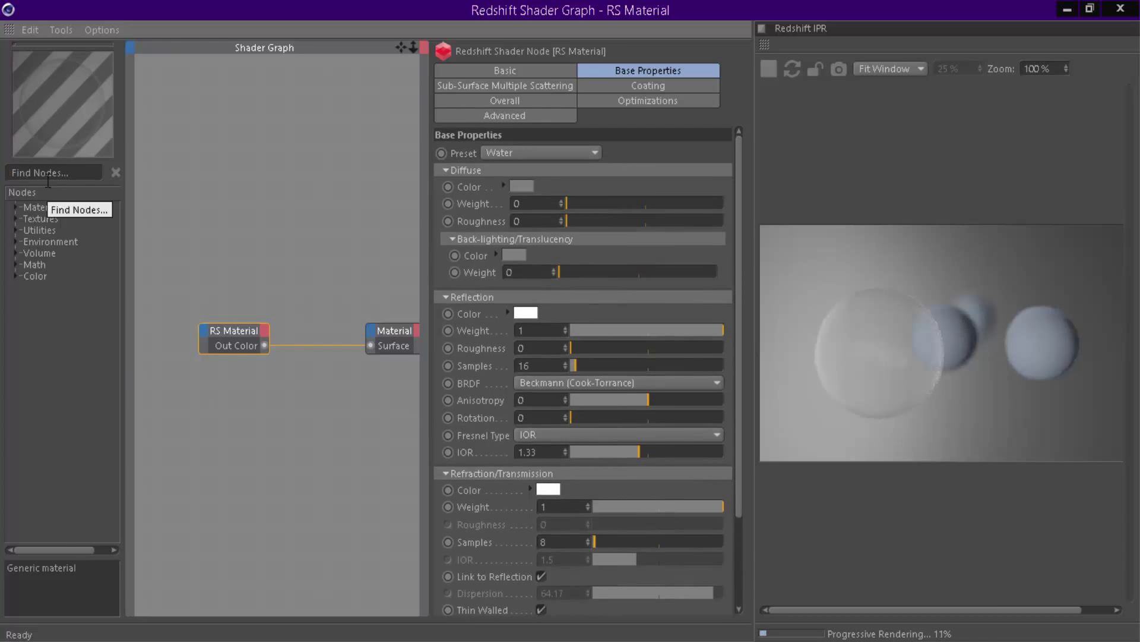
- Add an RS Ramp node to the graph and set its left colour stop to red
type("ramp")
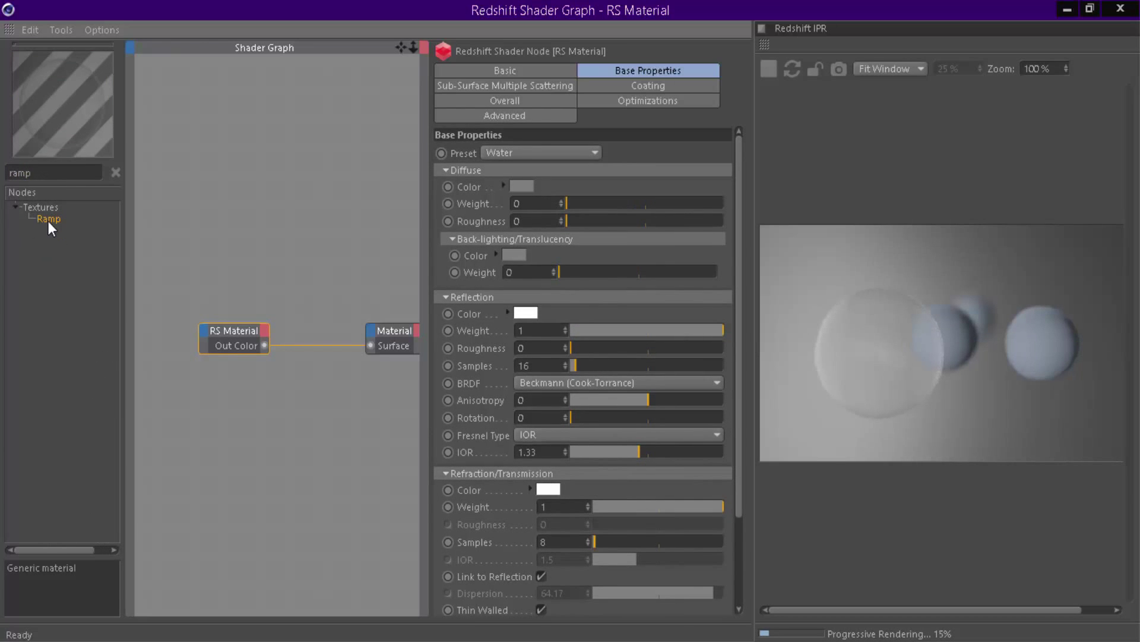
left_click_drag(189, 411, 193, 417)
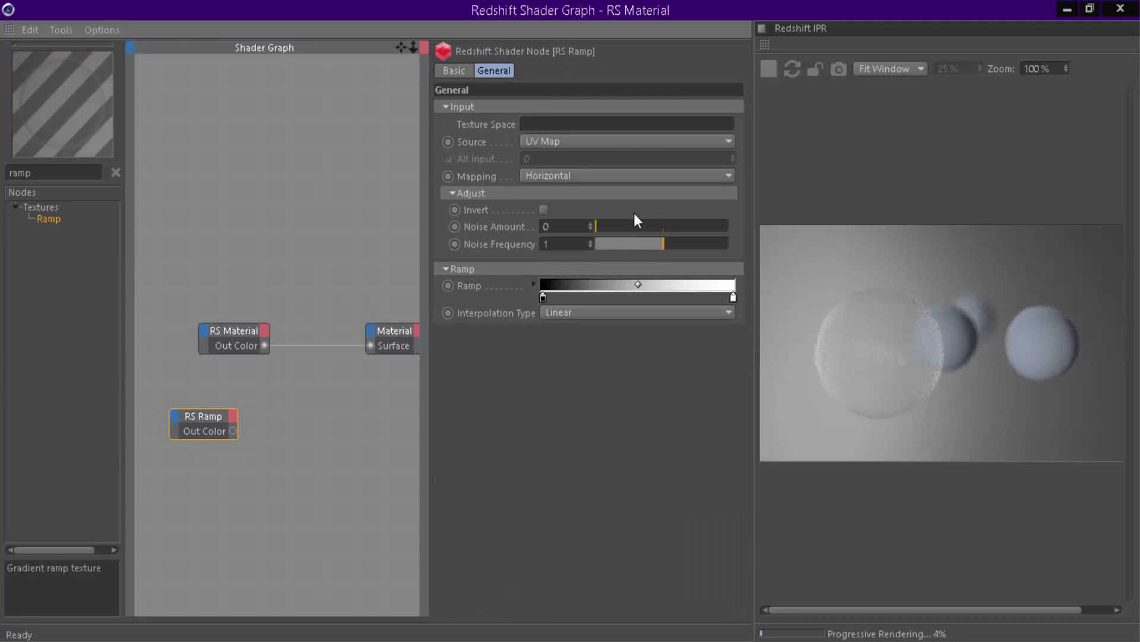
double_click(542, 297)
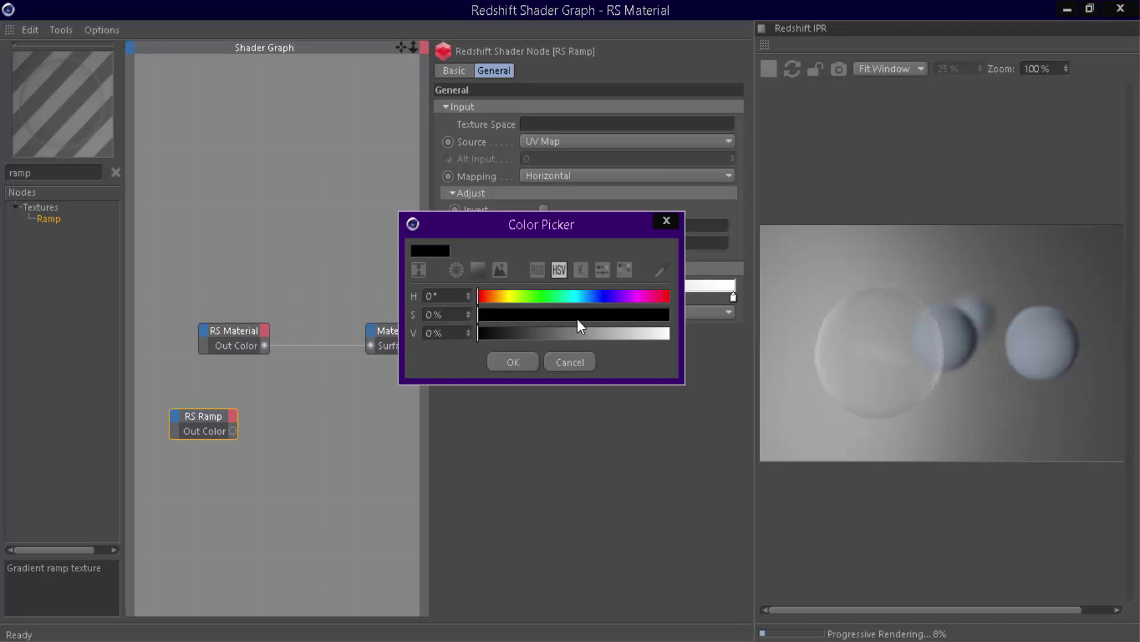
left_click_drag(578, 319, 711, 336)
left_click(515, 364)
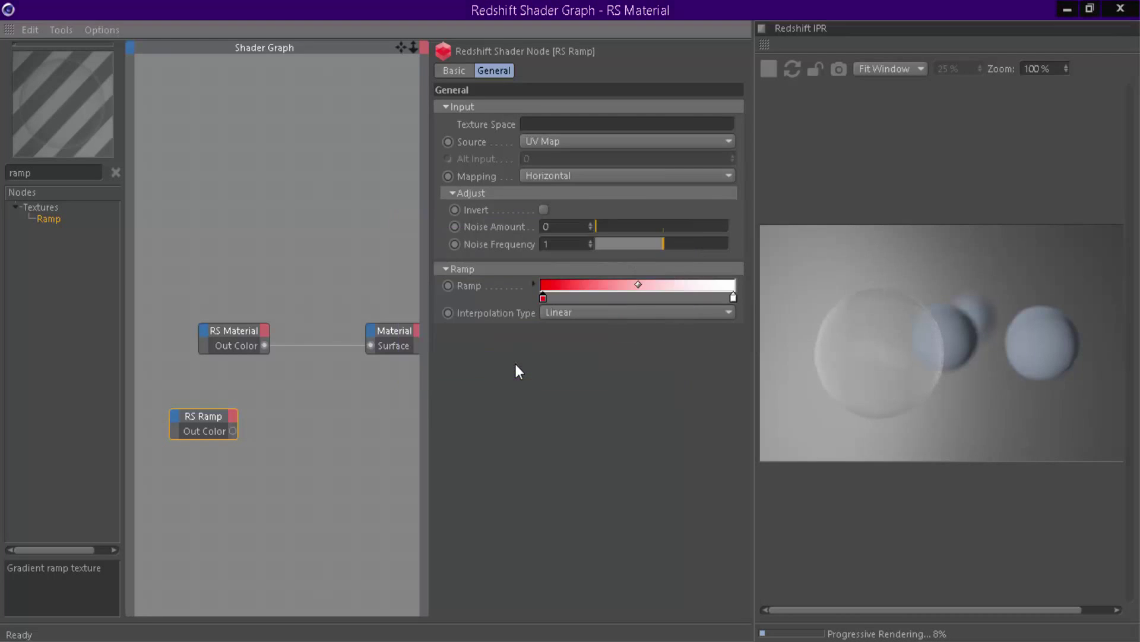
- Make the ramp's right stop blue and add a fully saturated green middle stop
double_click(733, 297)
left_click_drag(742, 297, 865, 316)
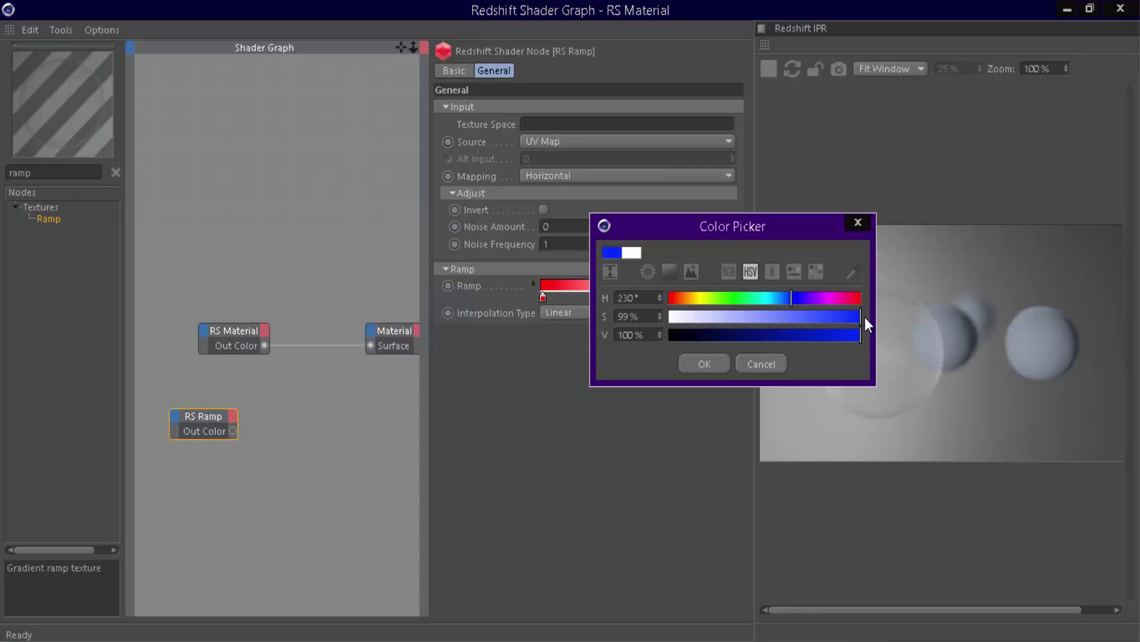
left_click(710, 362)
left_click(638, 295)
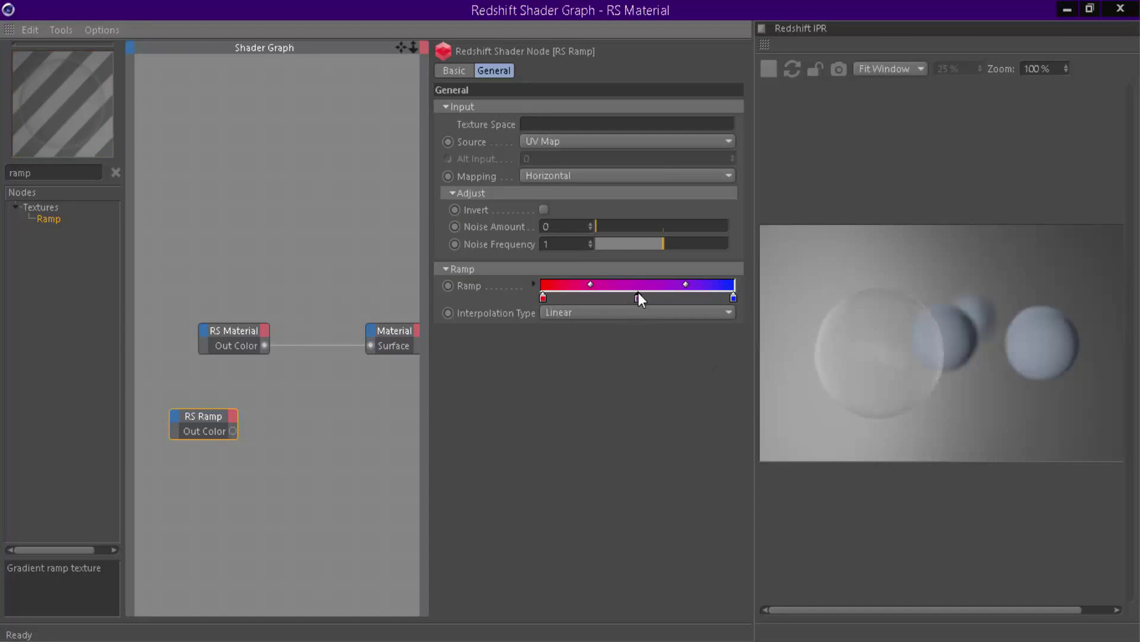
double_click(637, 299)
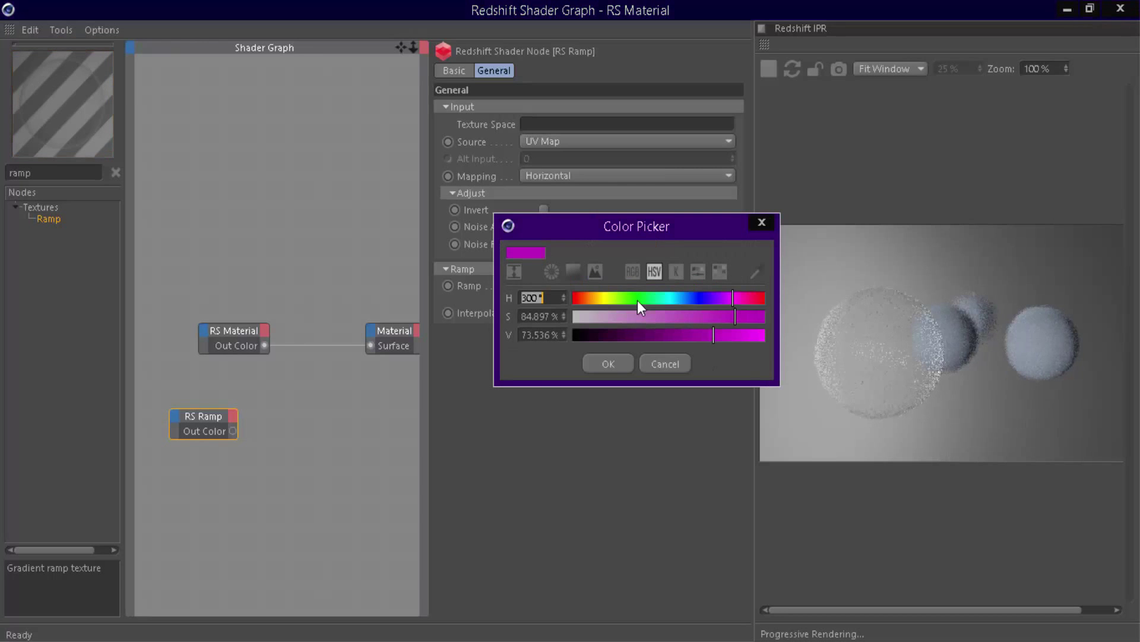
left_click(636, 297)
left_click(726, 334)
left_click_drag(735, 316, 769, 318)
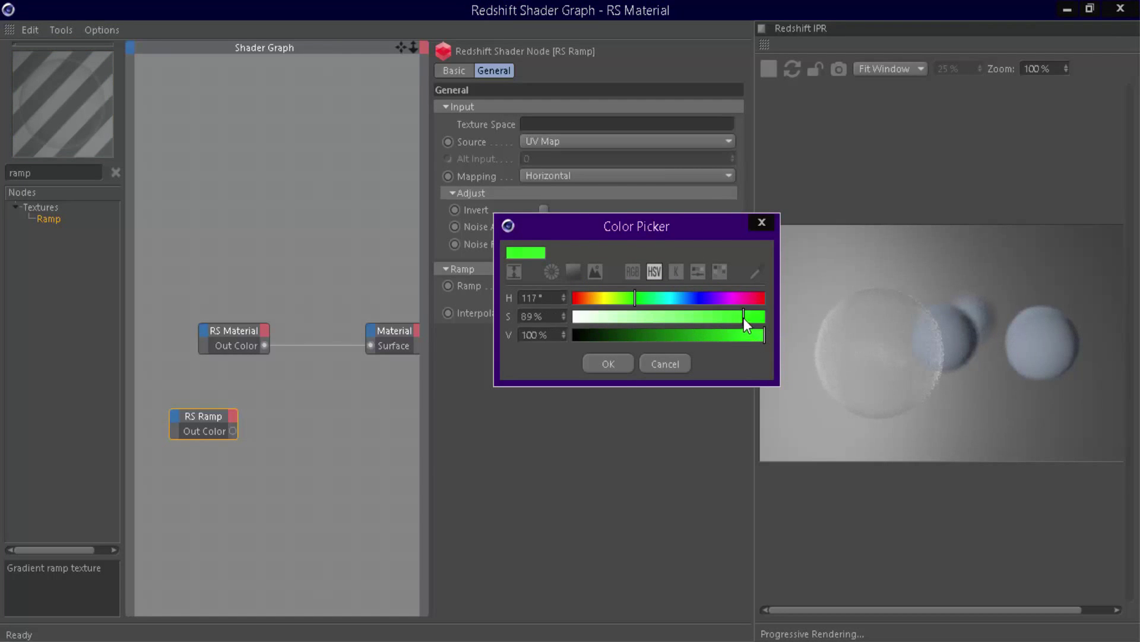
left_click(612, 363)
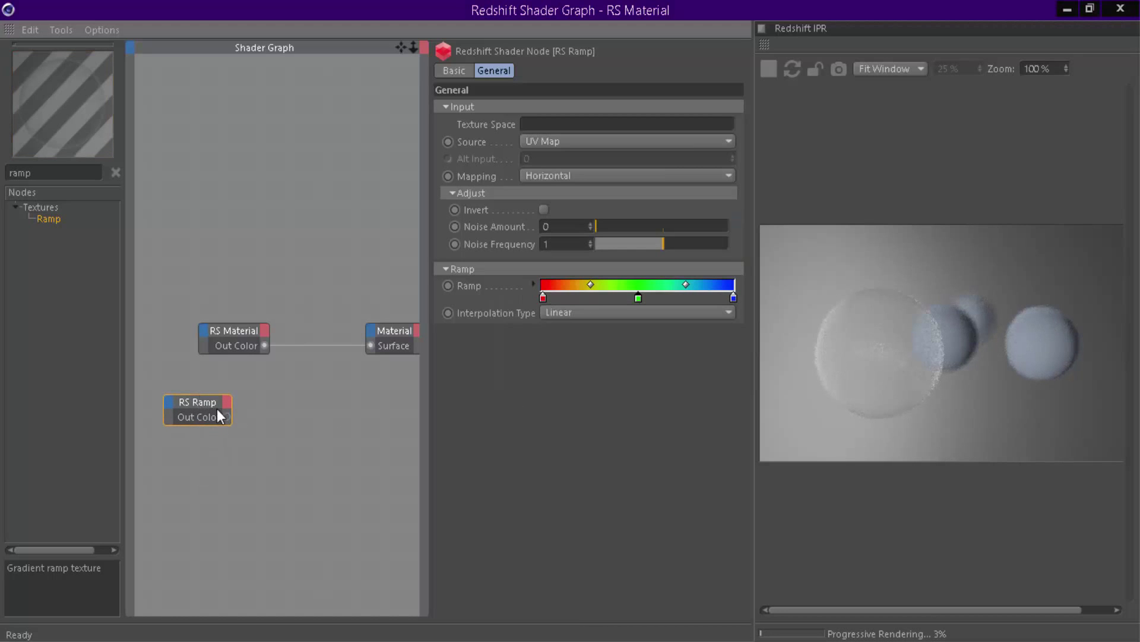
- Connect the RS Ramp's Out Color to the RS Material's Refl Color and move the ramp left
left_click_drag(199, 370, 203, 332)
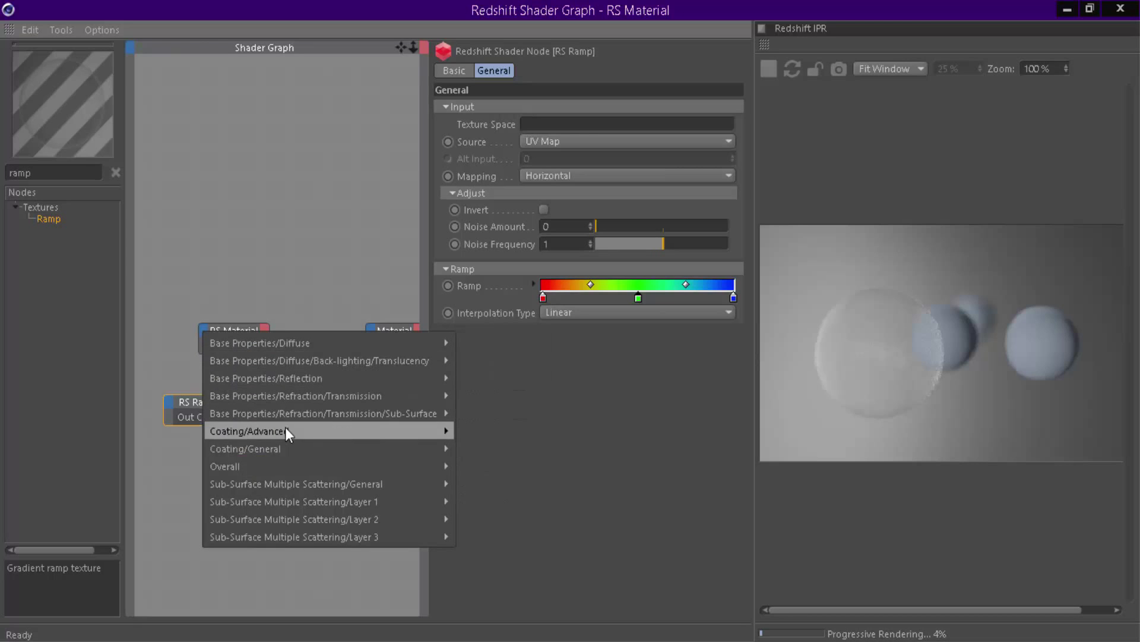
mouse_move(265, 377)
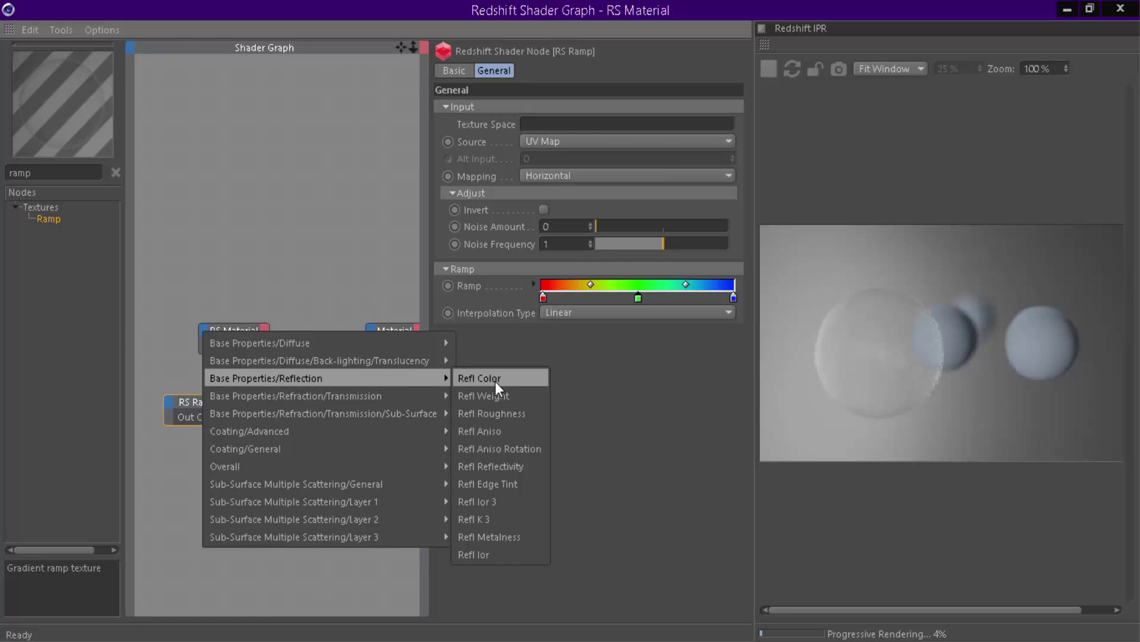
left_click(495, 385)
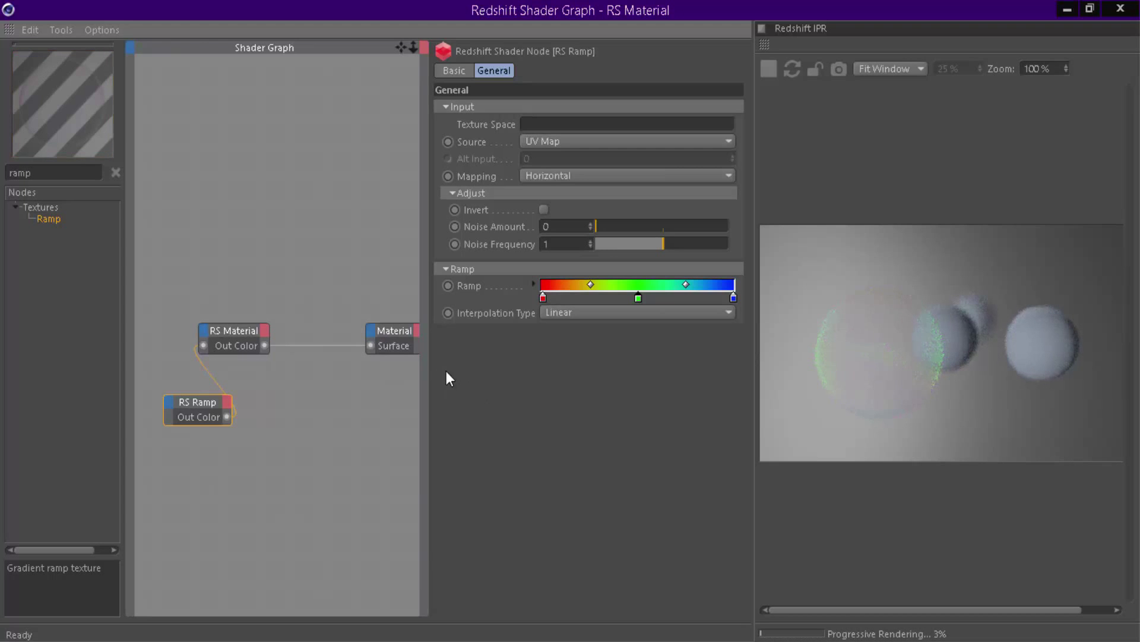
mouse_move(206, 405)
left_mouse_down()
mouse_move(187, 401)
mouse_move(194, 461)
left_mouse_up()
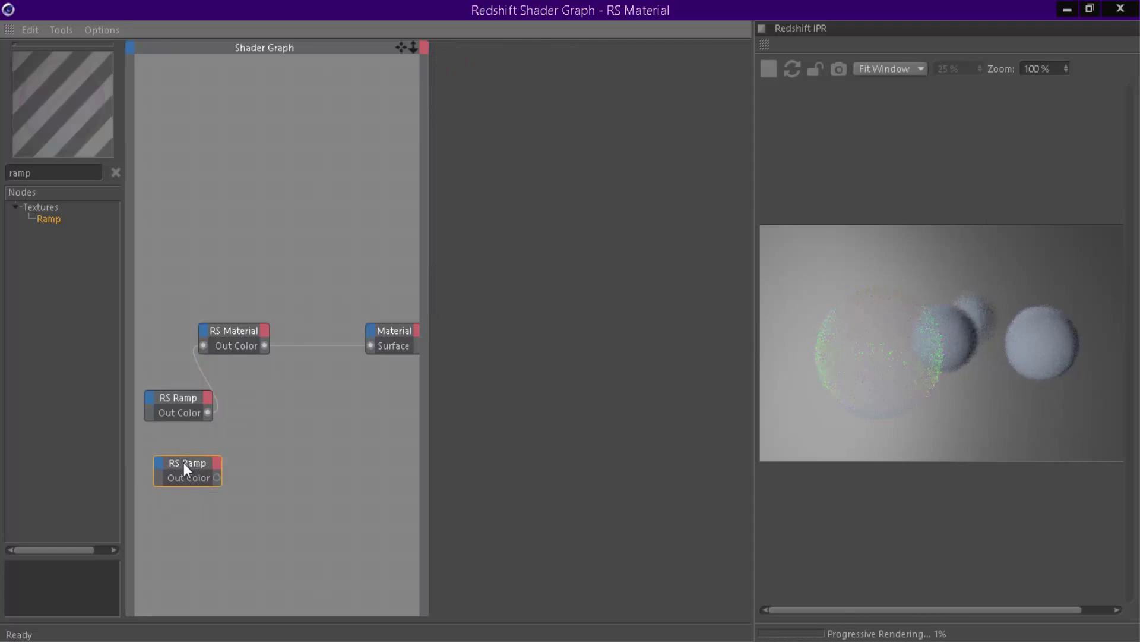
- On the duplicated RS Ramp, nudge the first stop right and make it magenta
left_click(180, 460)
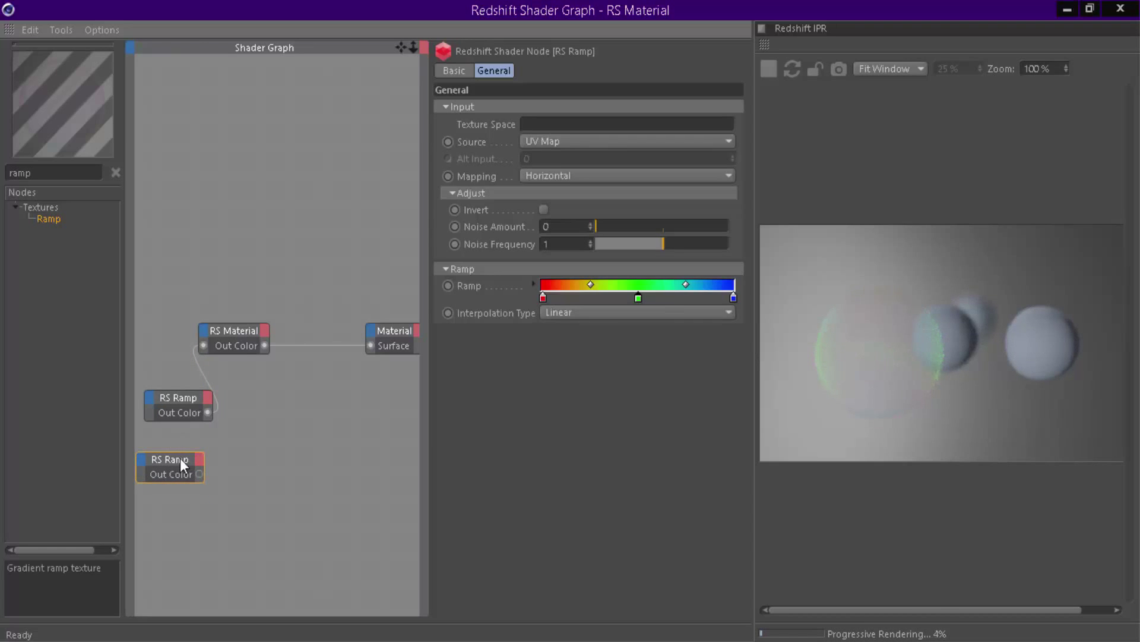
left_click_drag(543, 298, 556, 298)
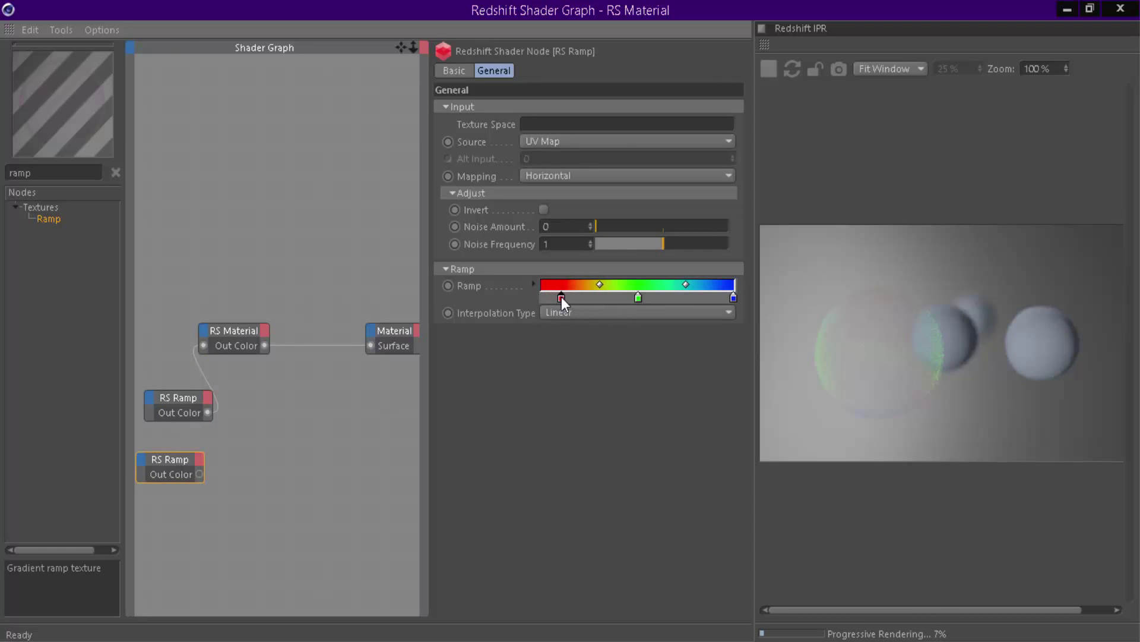
double_click(541, 298)
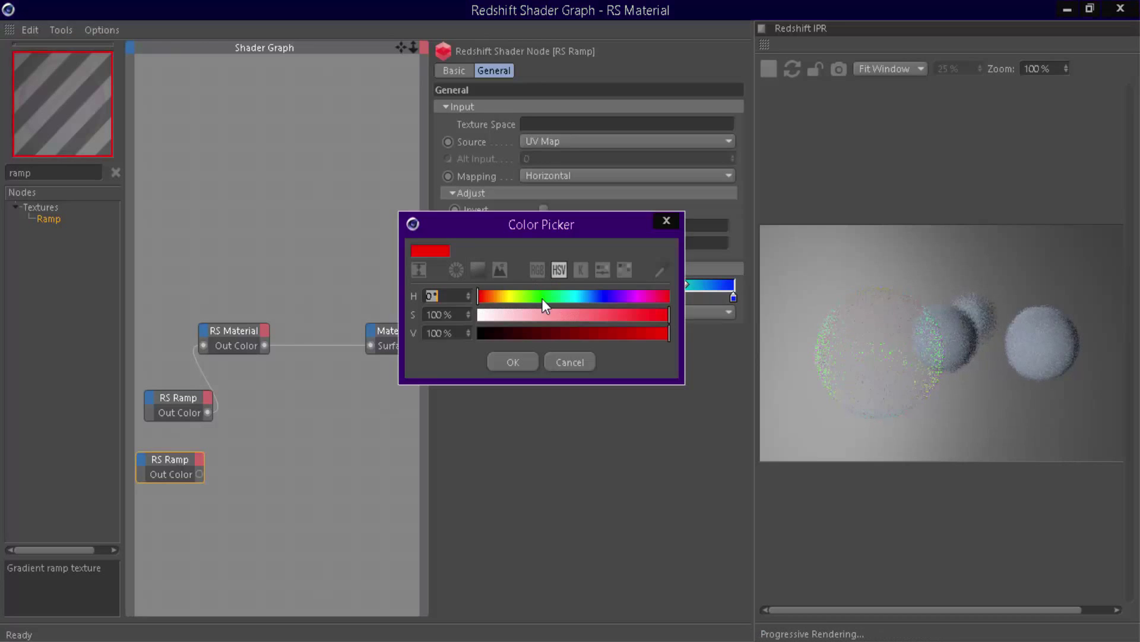
left_click(641, 297)
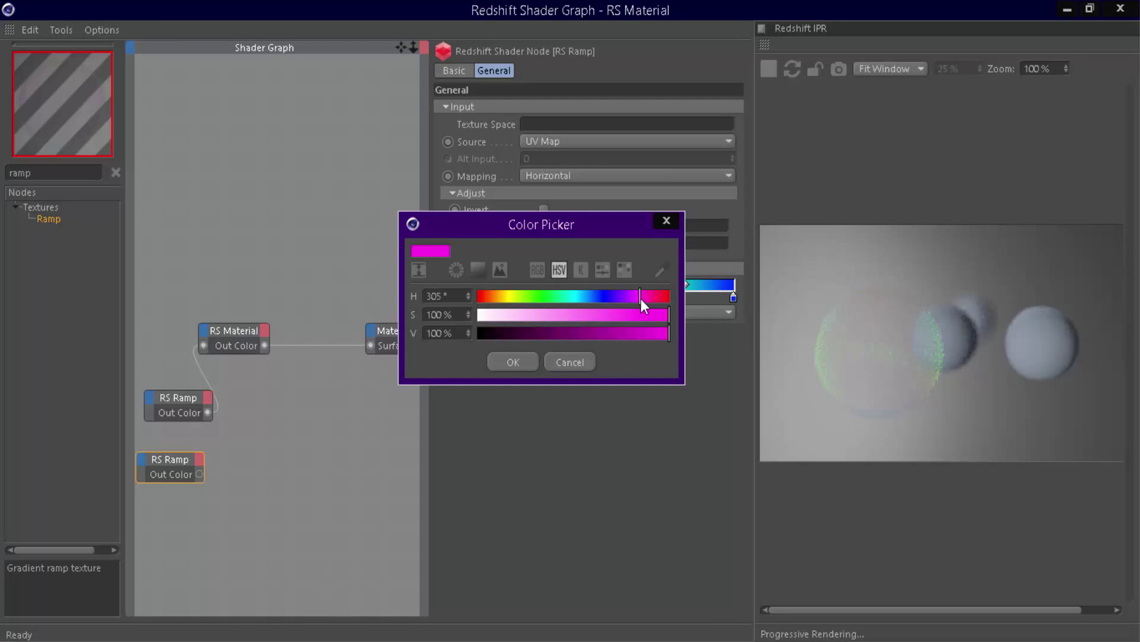
left_click(514, 361)
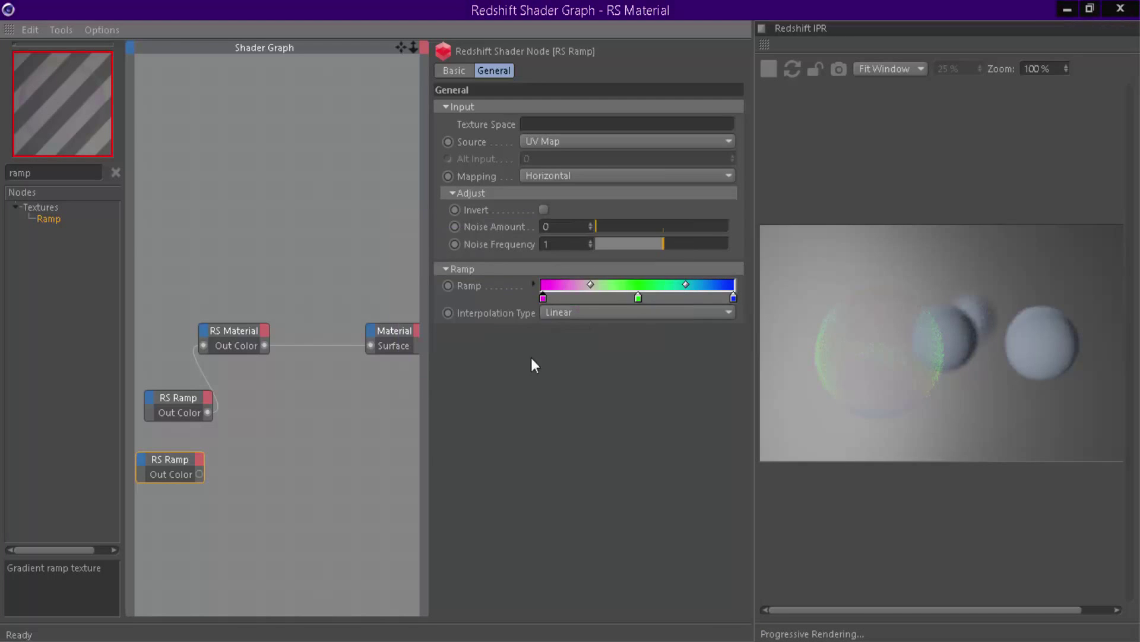
- Change the duplicated ramp's middle stop to cyan and its right stop to yellow
double_click(640, 299)
left_click(592, 297)
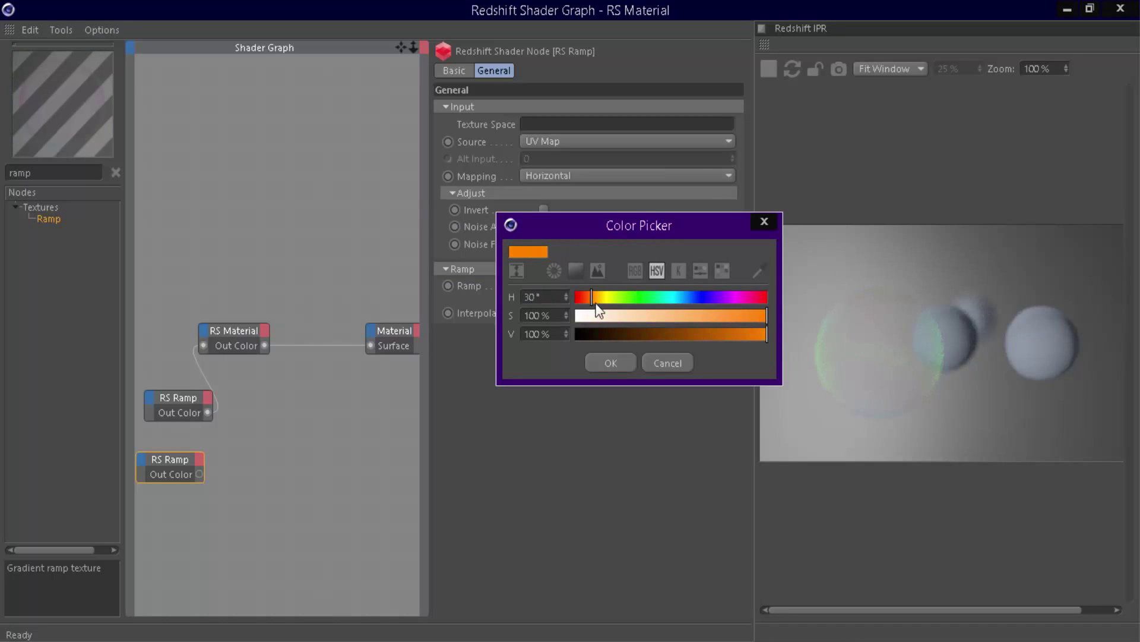
left_click(675, 300)
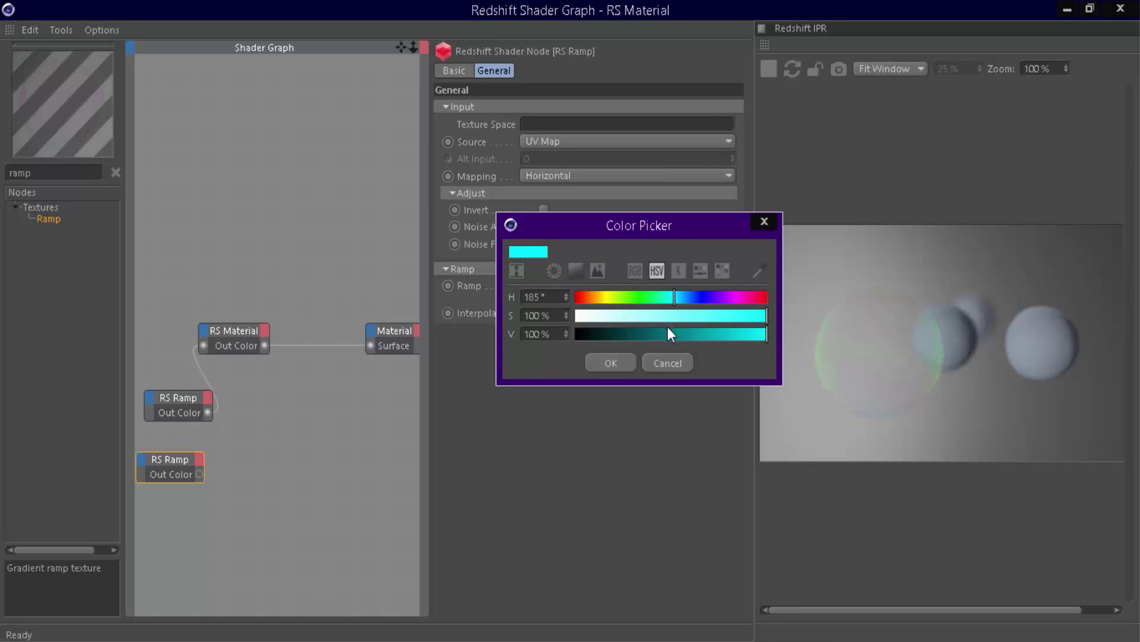
left_click(618, 362)
double_click(734, 301)
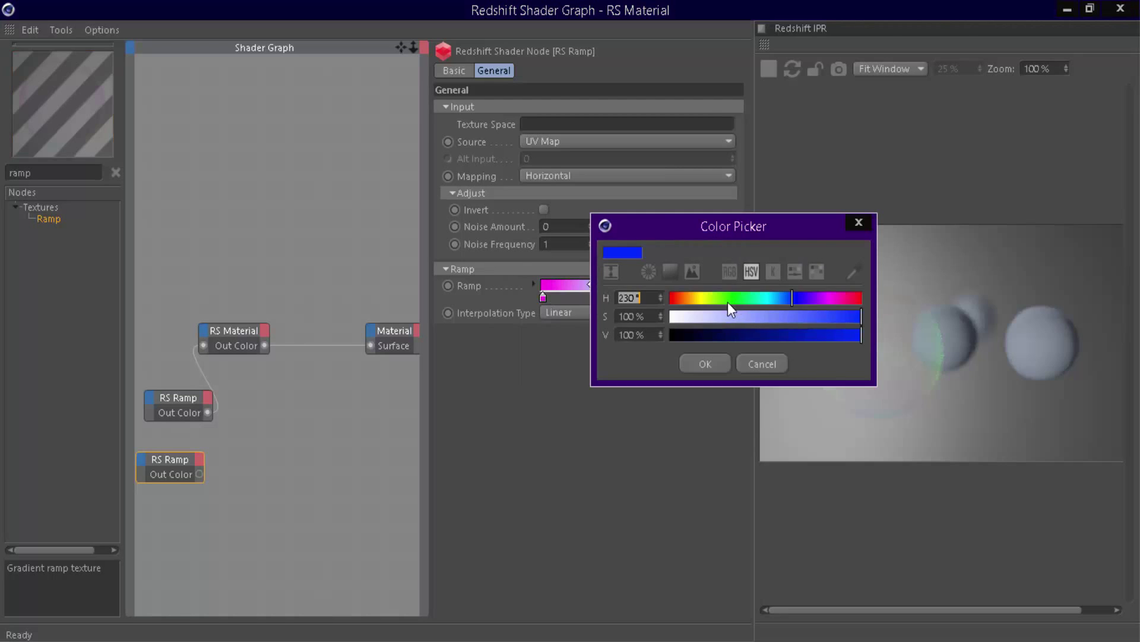
left_click(704, 298)
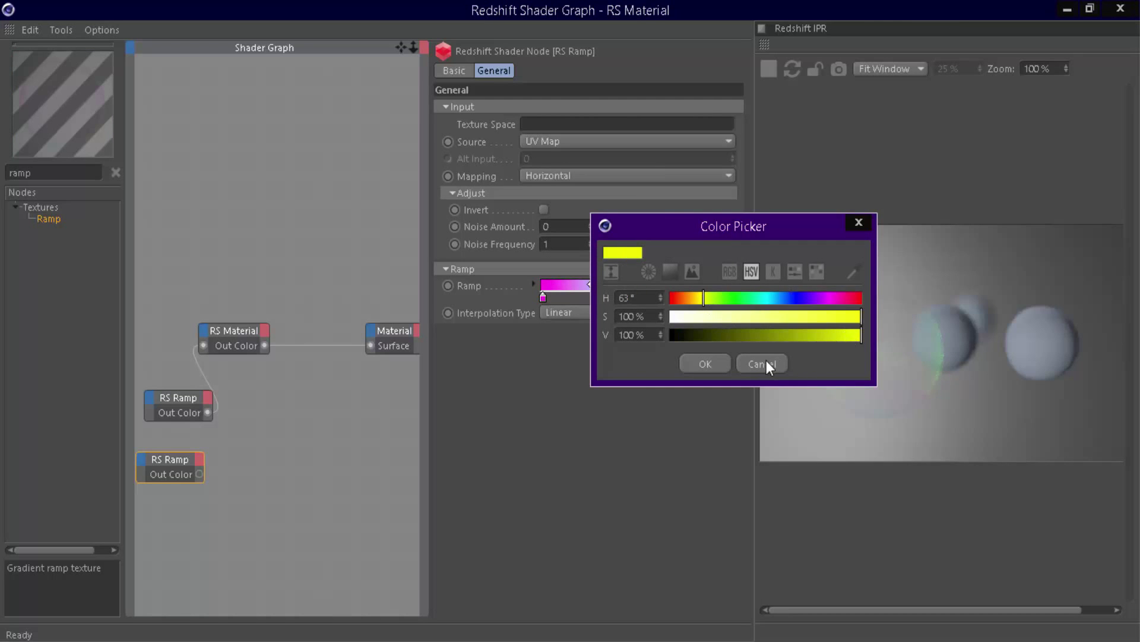
left_click(703, 365)
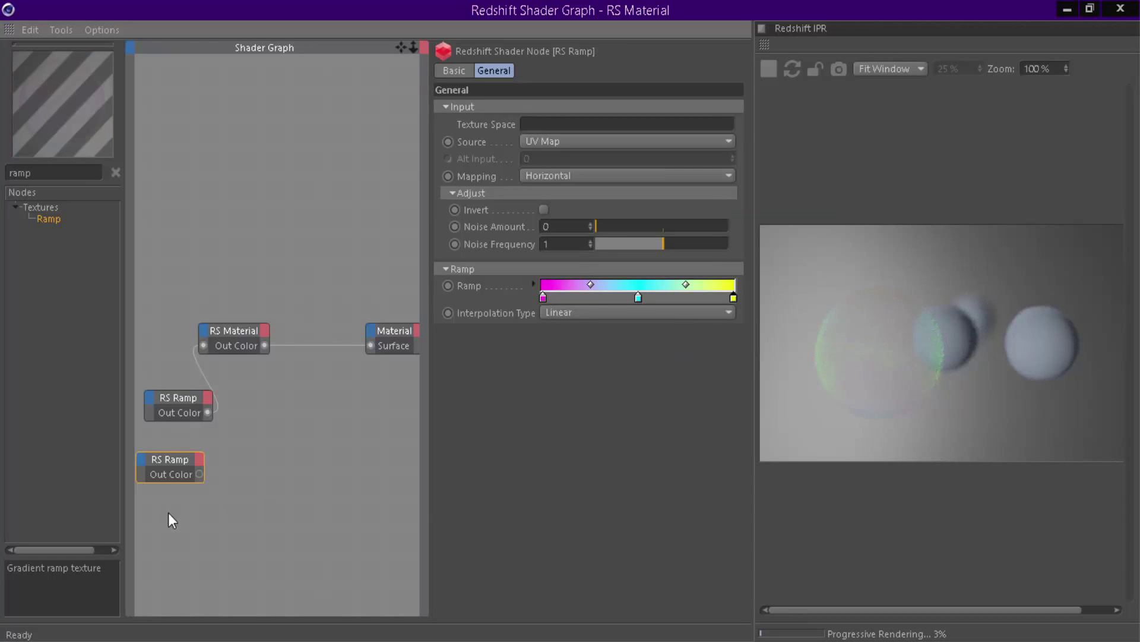
- Wire the magenta-cyan-yellow ramp into the RS Material's Coat Color and move the material node up
left_click_drag(200, 474, 202, 327)
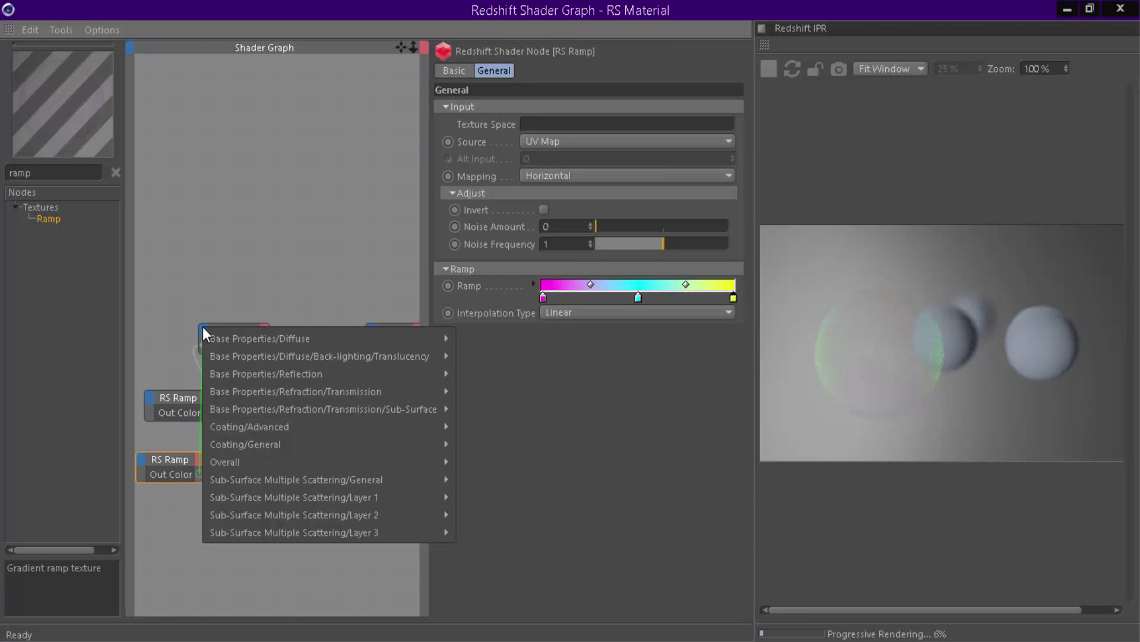
mouse_move(245, 443)
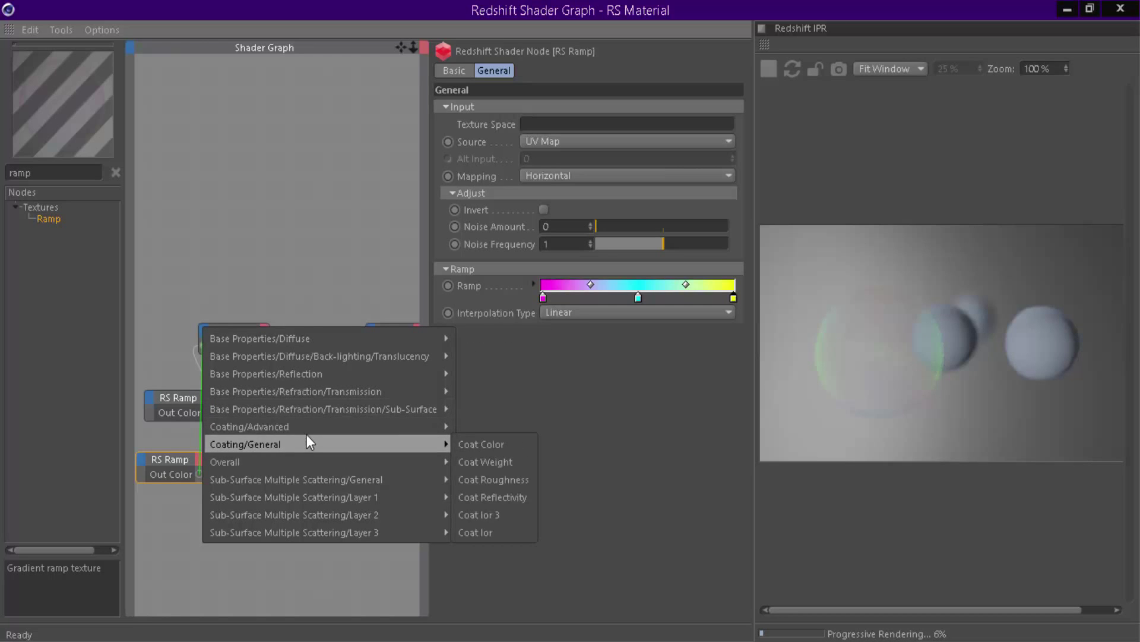
left_click(501, 429)
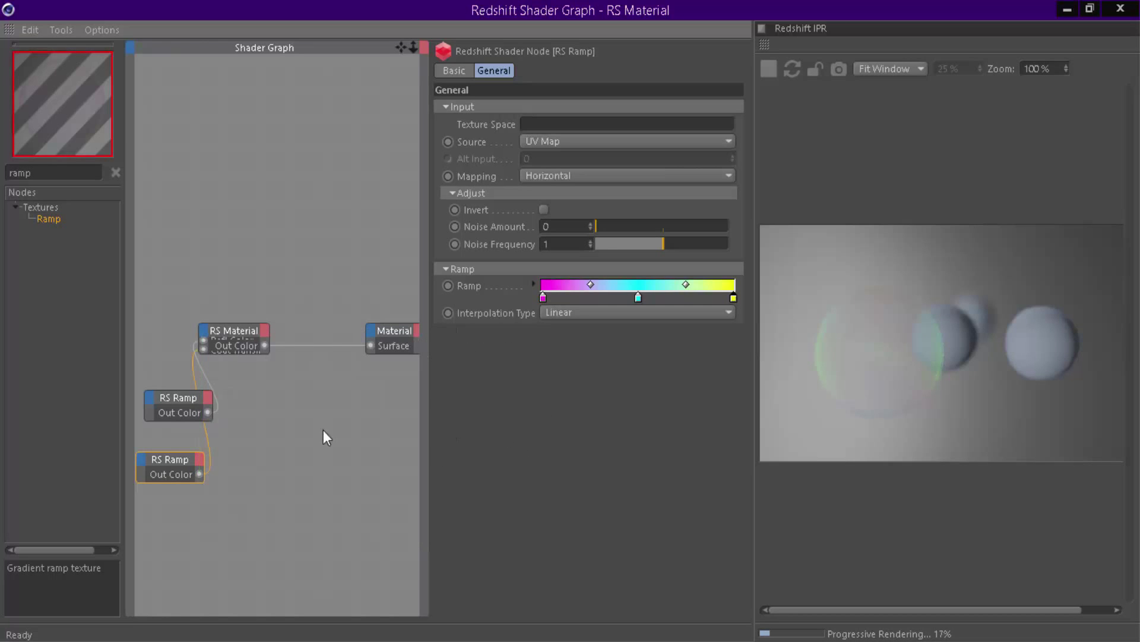
left_click_drag(199, 474, 205, 333)
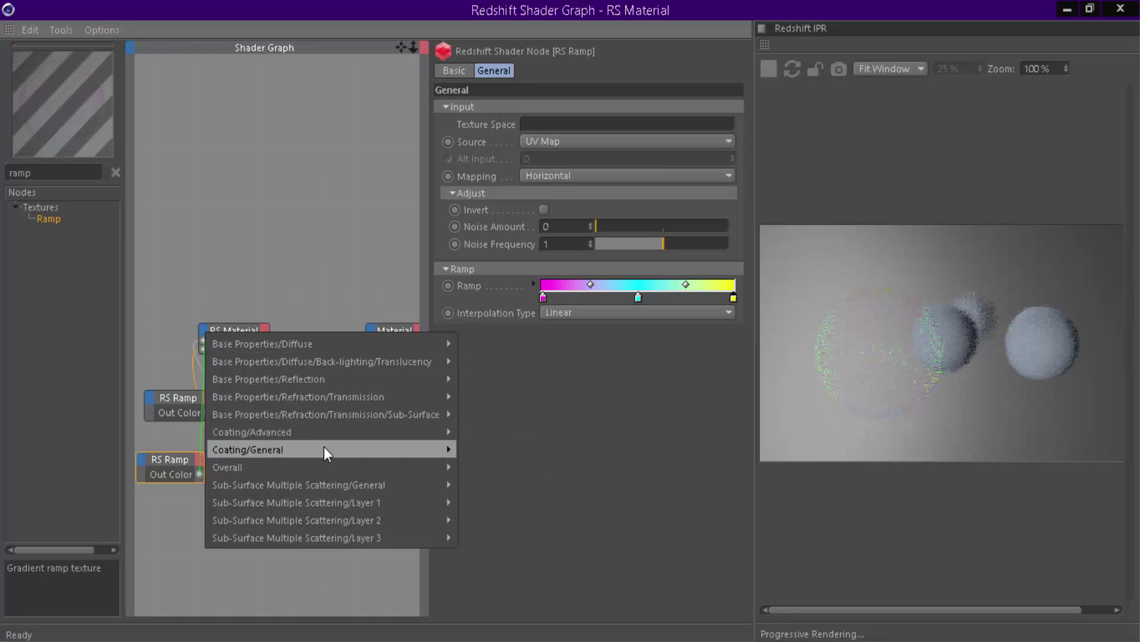
mouse_move(248, 449)
left_click(512, 454)
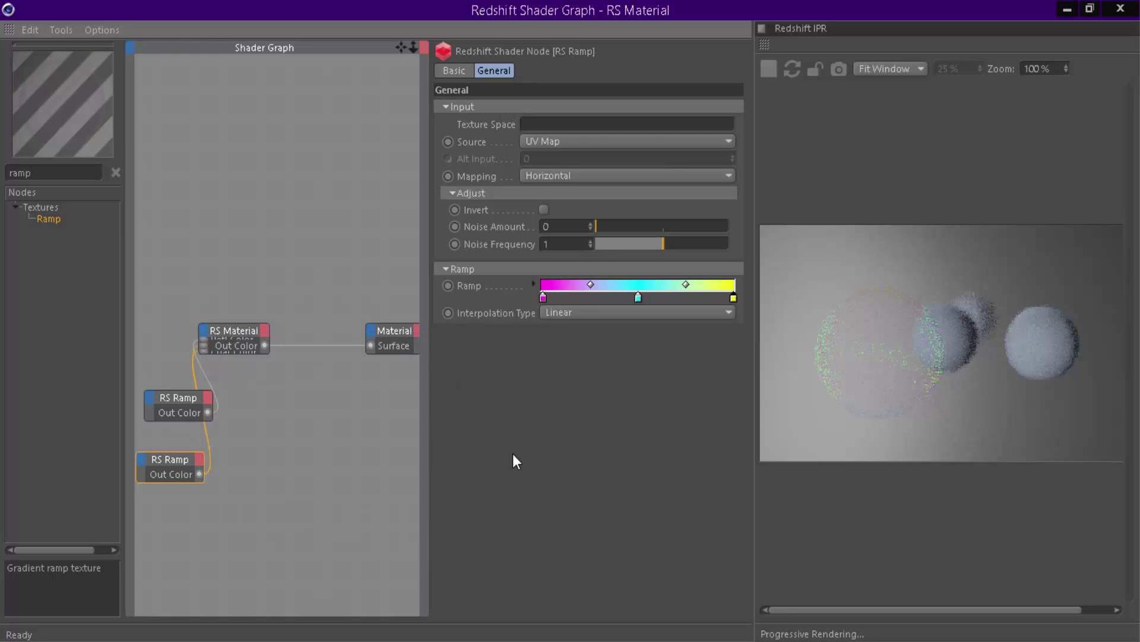
mouse_move(240, 337)
left_mouse_down()
mouse_move(263, 333)
mouse_move(269, 255)
left_mouse_up()
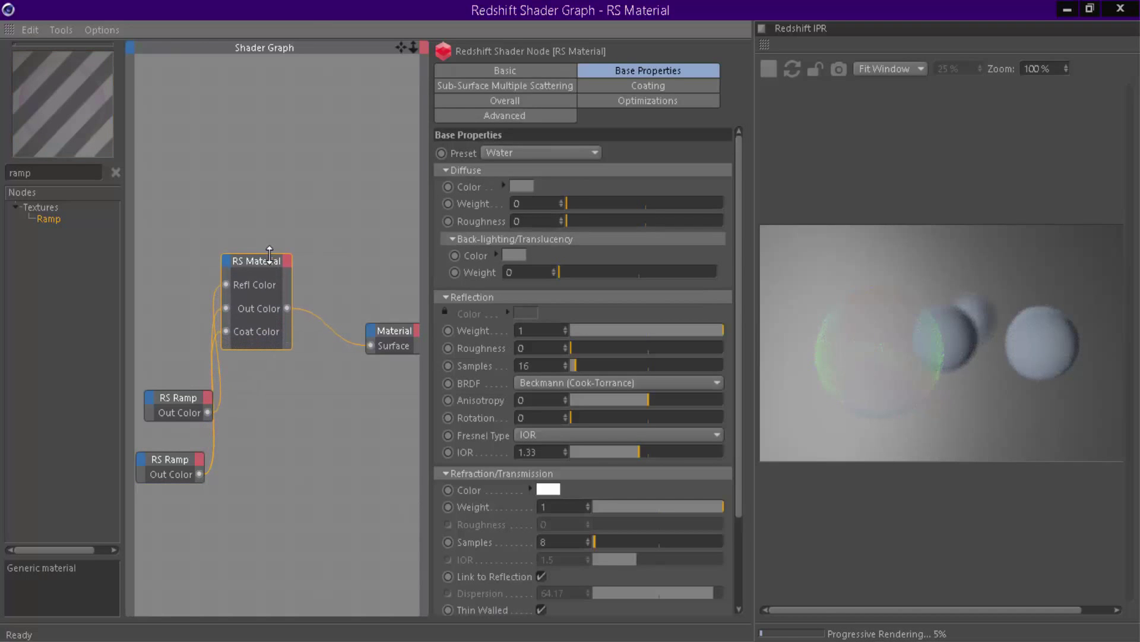
- Set the RS Material coating Weight to 1 and Thickness to 0.04
left_click(670, 89)
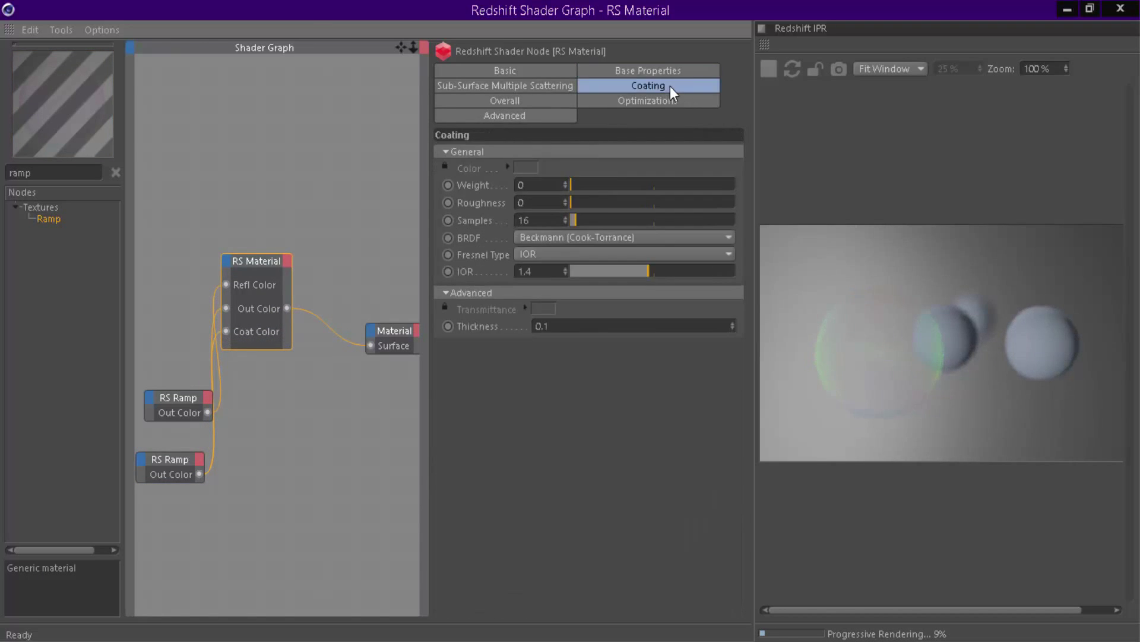
left_click_drag(596, 180, 694, 223)
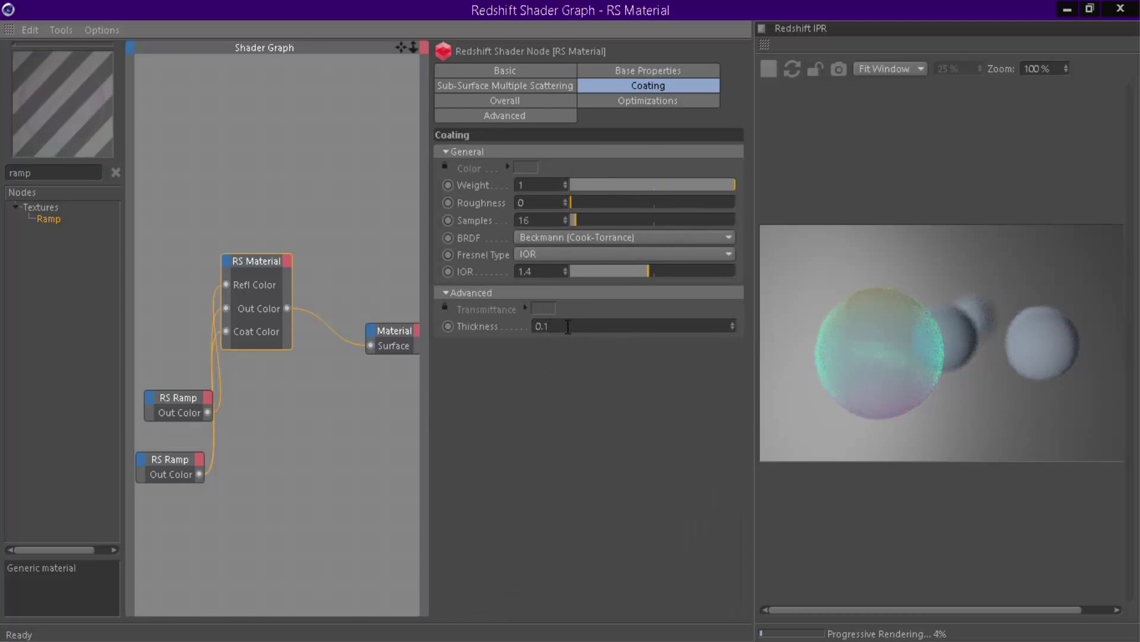
left_click_drag(568, 326, 543, 327)
type("04")
key("Return")
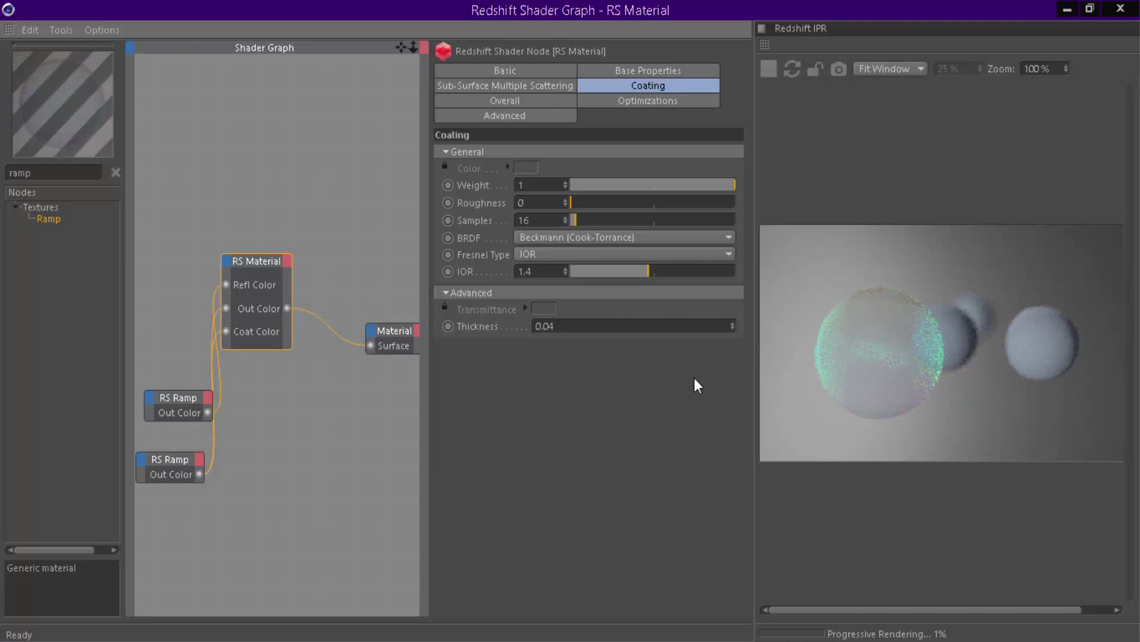
- Recolour the coat ramp's first stop blue and its middle stop red
left_click(180, 397)
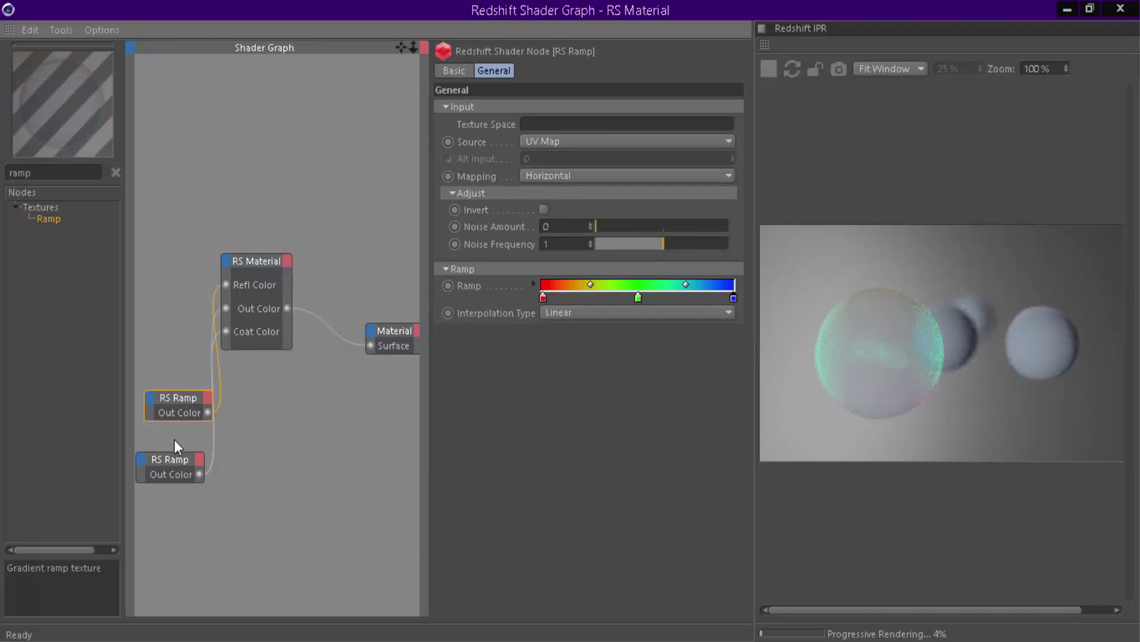
left_click(169, 460)
double_click(547, 301)
left_click_drag(485, 297, 510, 301)
left_click(512, 363)
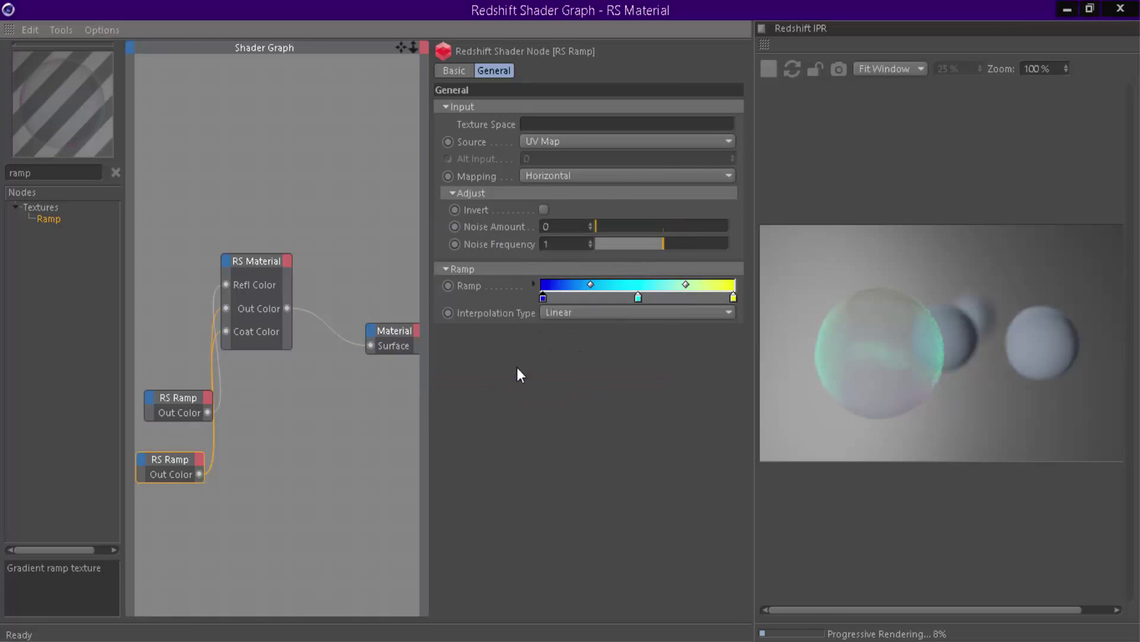
double_click(638, 299)
mouse_move(670, 297)
left_mouse_down()
mouse_move(766, 297)
mouse_move(732, 297)
left_mouse_up()
left_click(609, 364)
- Turn the coat ramp's right stop green, then copy the RS Material tag onto Sphere.1, Sphere.2 and Sphere.3
double_click(734, 297)
left_click_drag(859, 335, 818, 334)
left_click(703, 364)
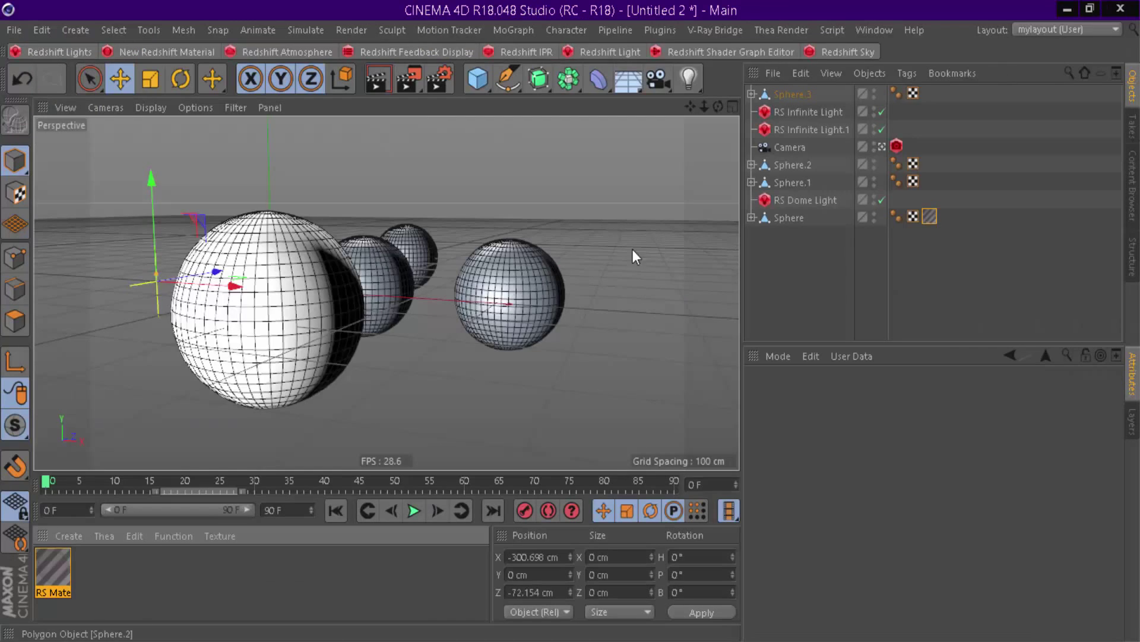
left_click_drag(929, 216, 930, 93, "ctrl")
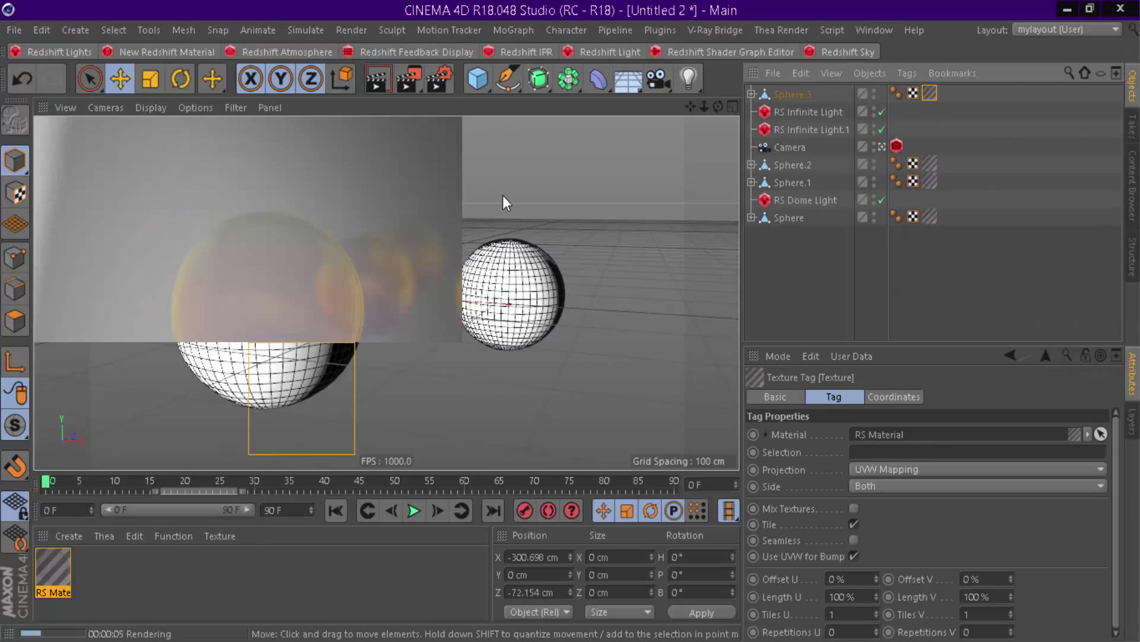